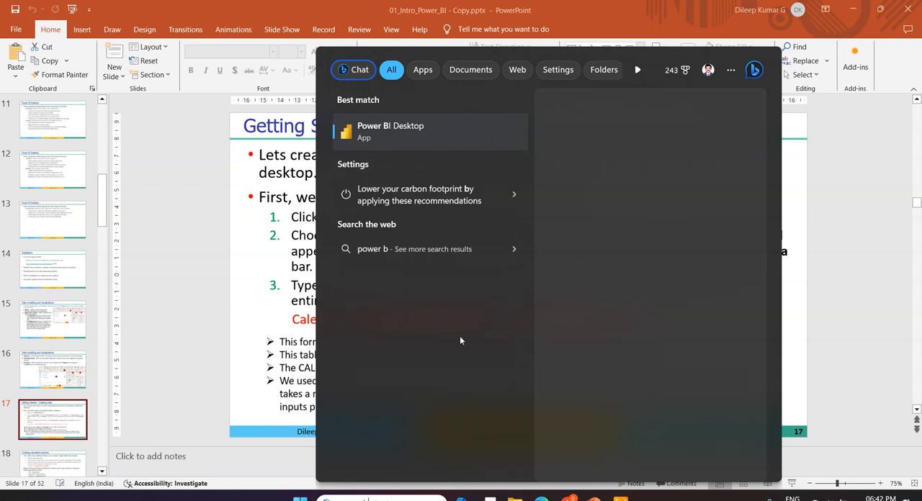
Launch Power BI Desktop and dismiss its sign-in prompt without entering an account
click(401, 134)
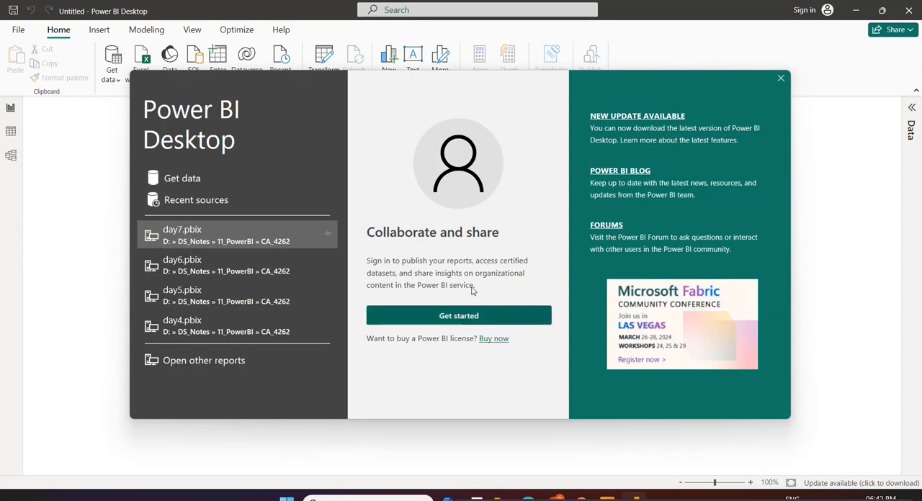
click(459, 314)
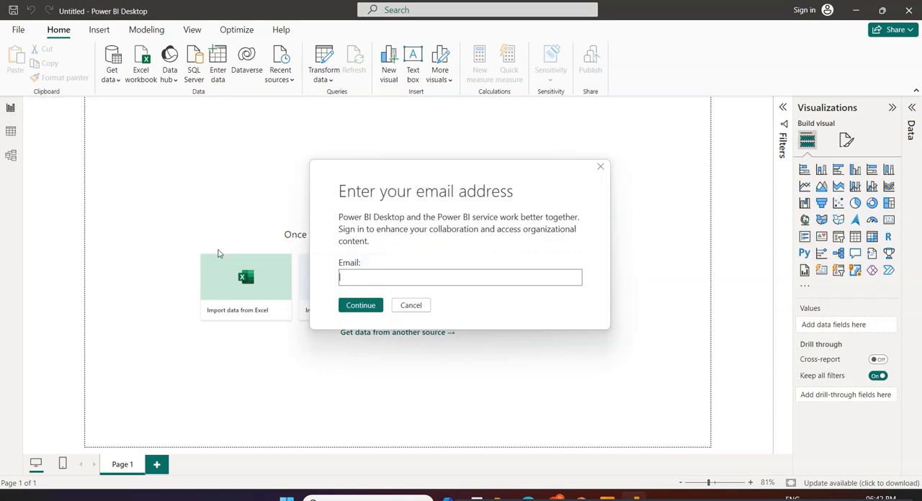
click(410, 310)
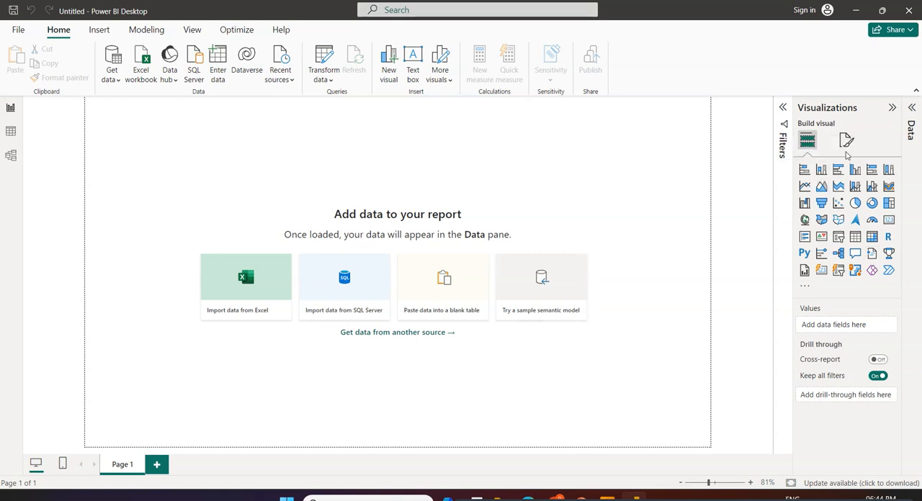
Expand the collapsed Data pane and add a second page to the report
click(911, 108)
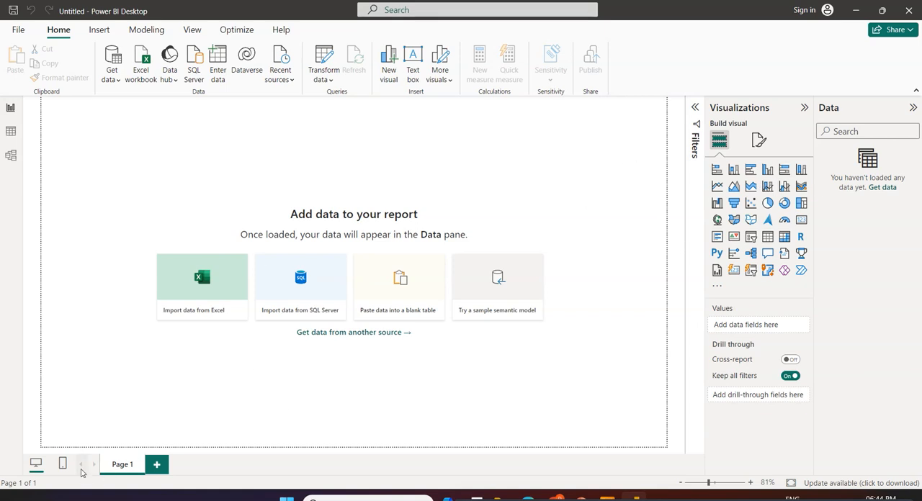
click(156, 466)
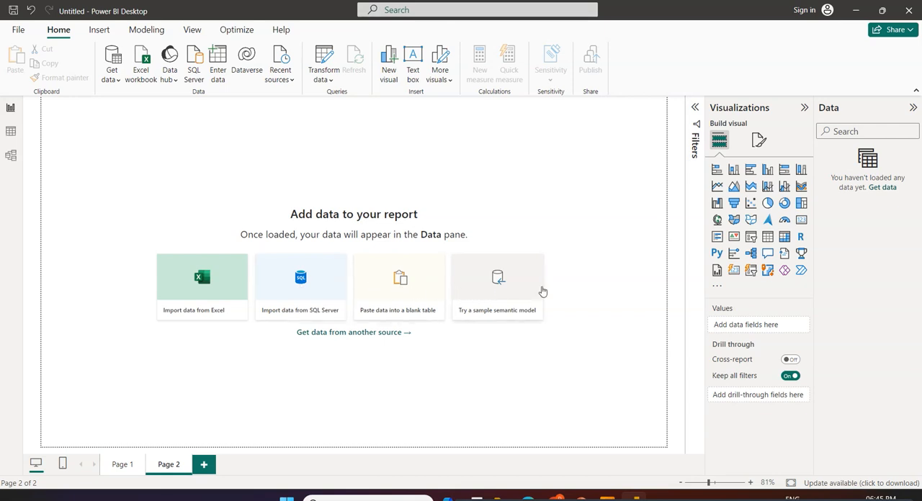
Examine the connectors offered under each Get Data category, from File and Database through Azure, Online Services and Other, and close without connecting
click(118, 81)
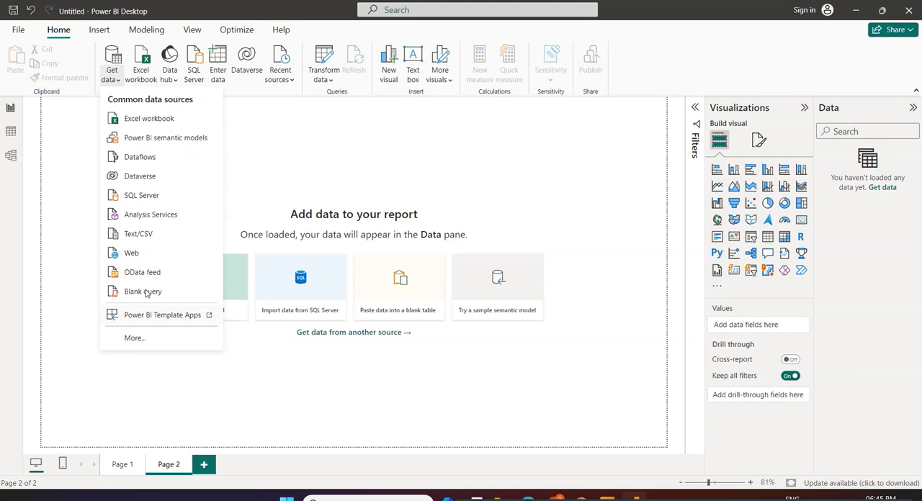
click(133, 339)
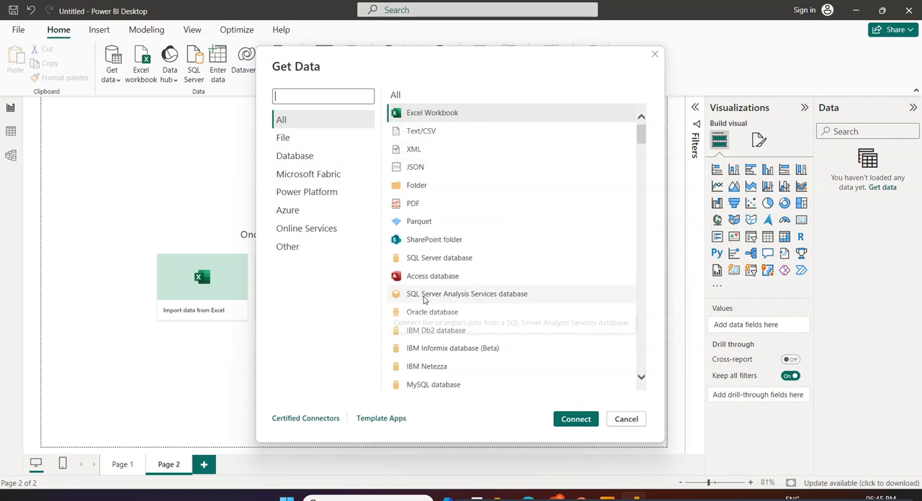
click(296, 141)
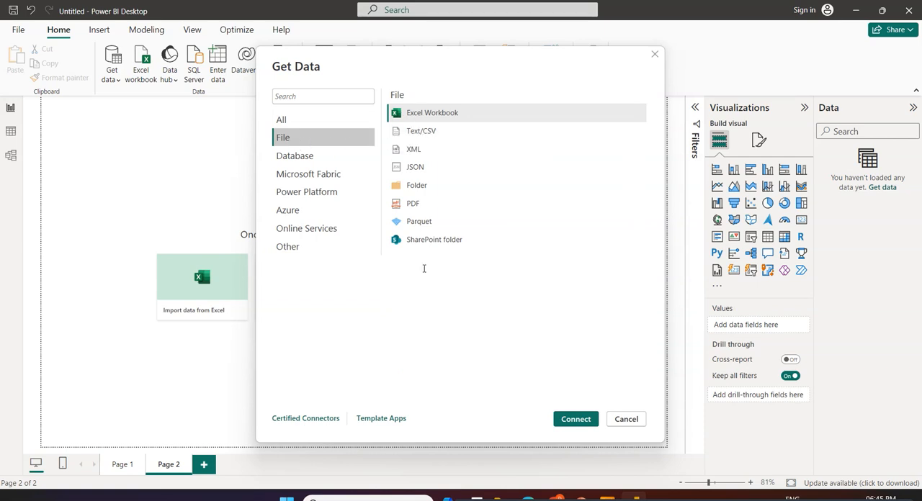
click(289, 162)
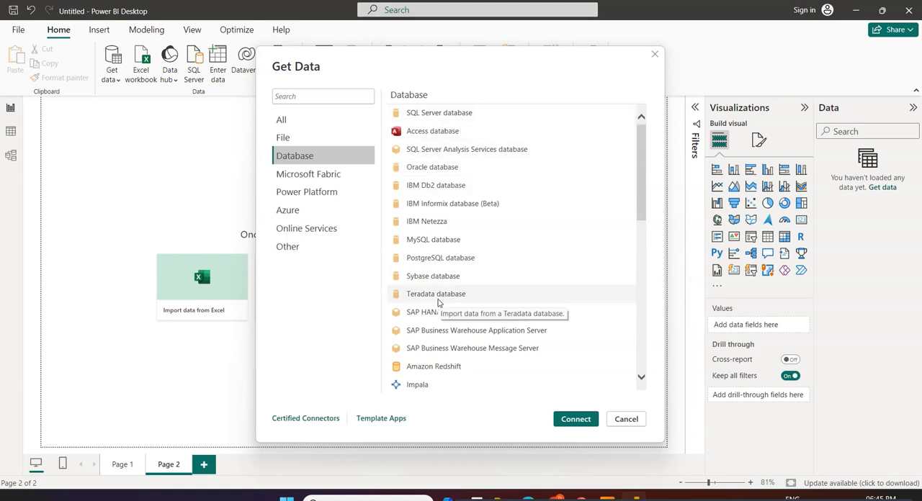
click(311, 177)
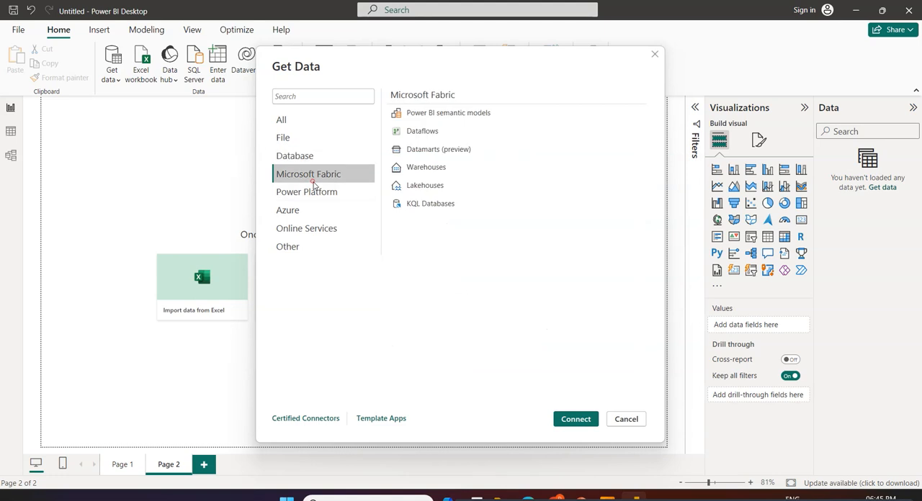
click(302, 194)
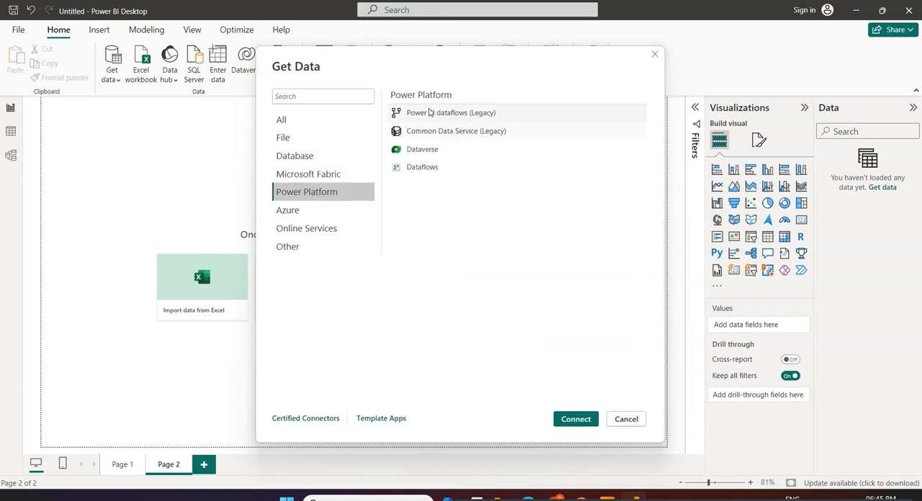
click(315, 213)
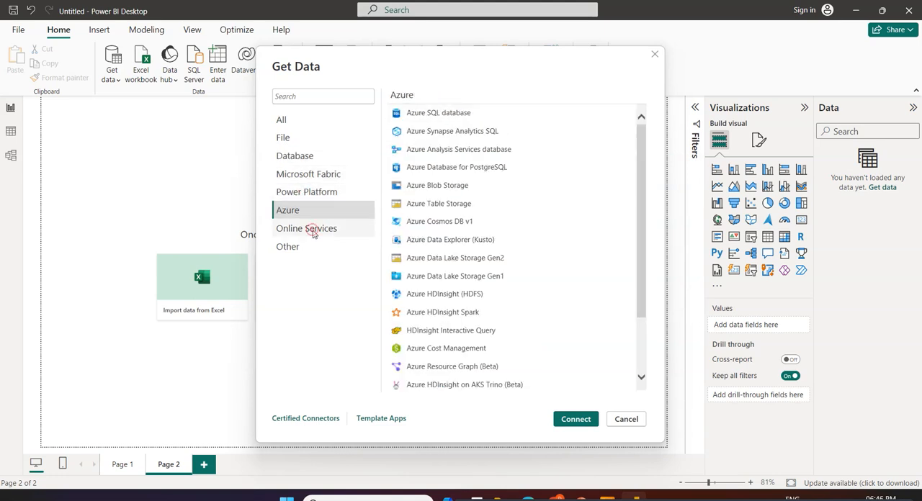
click(314, 230)
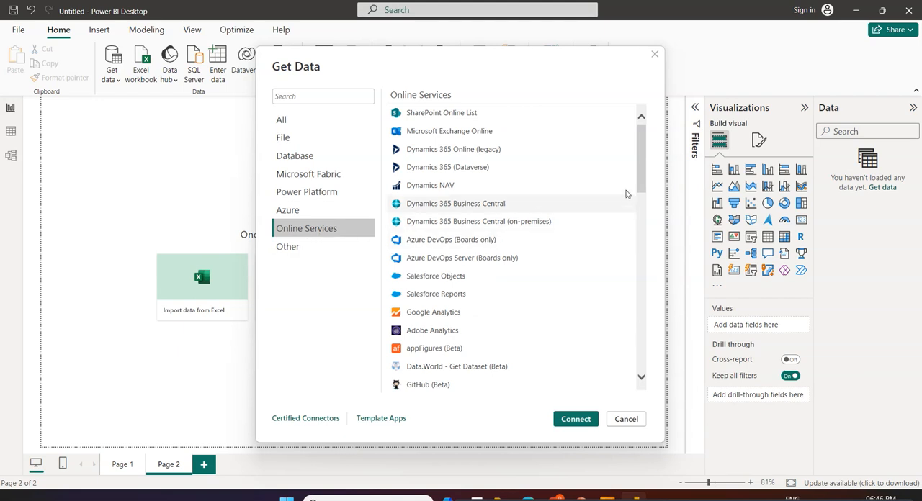
mouse_move(638, 181)
mouse_down()
mouse_move(647, 251)
mouse_move(637, 397)
mouse_move(639, 194)
mouse_up()
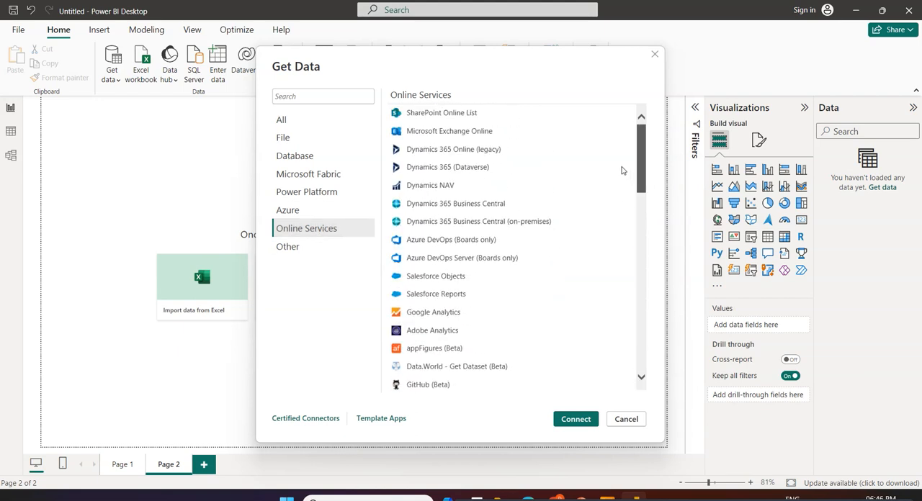
click(289, 249)
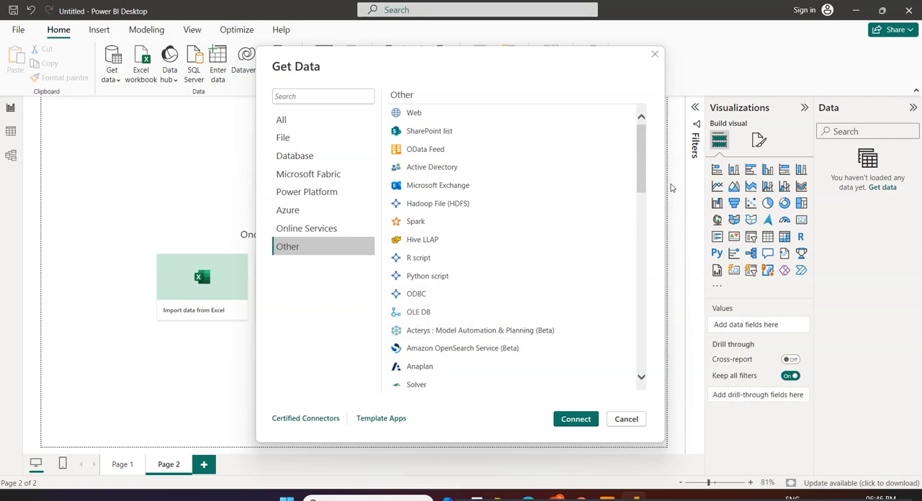
drag(647, 181, 638, 386)
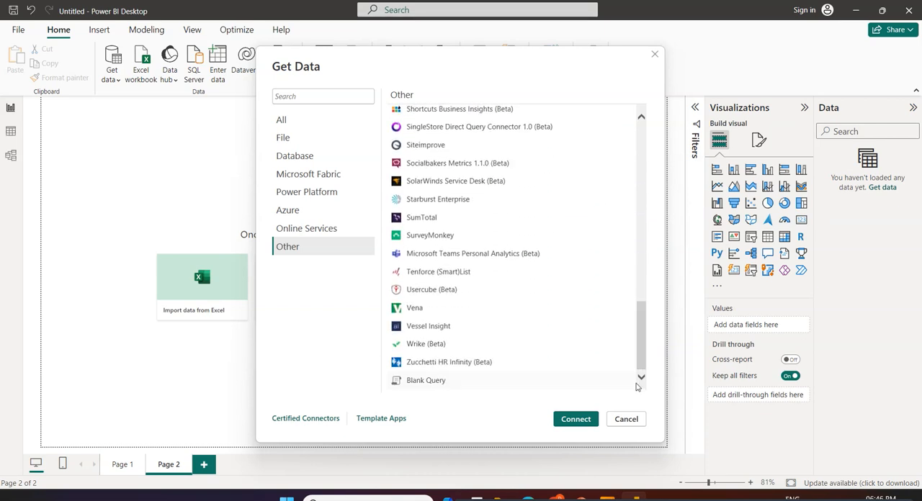
click(625, 424)
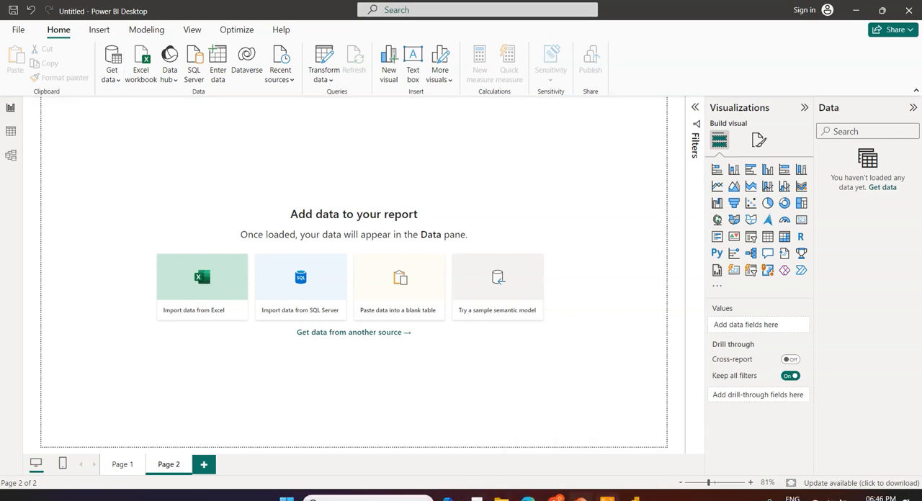
click(581, 499)
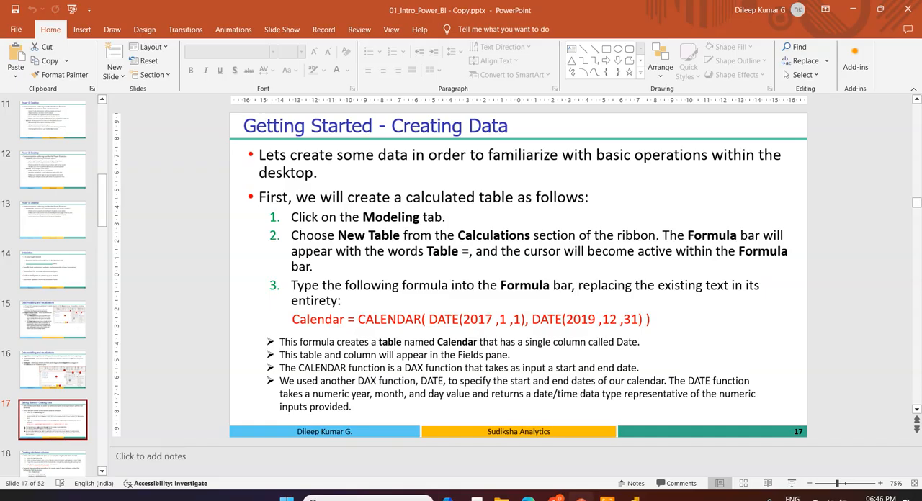
click(635, 499)
click(158, 33)
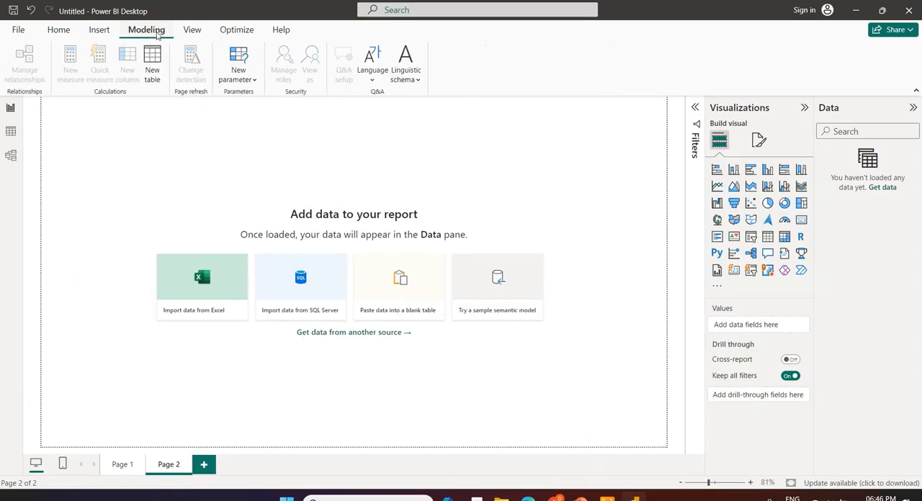
click(63, 32)
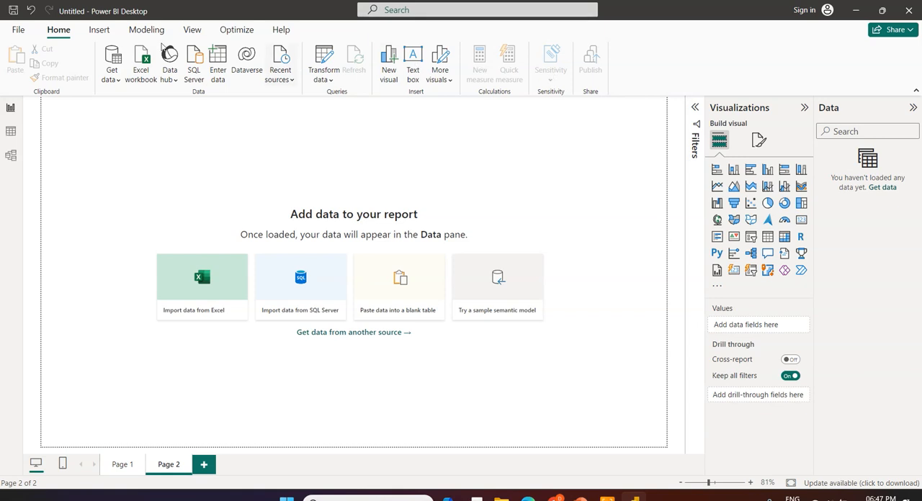
click(98, 32)
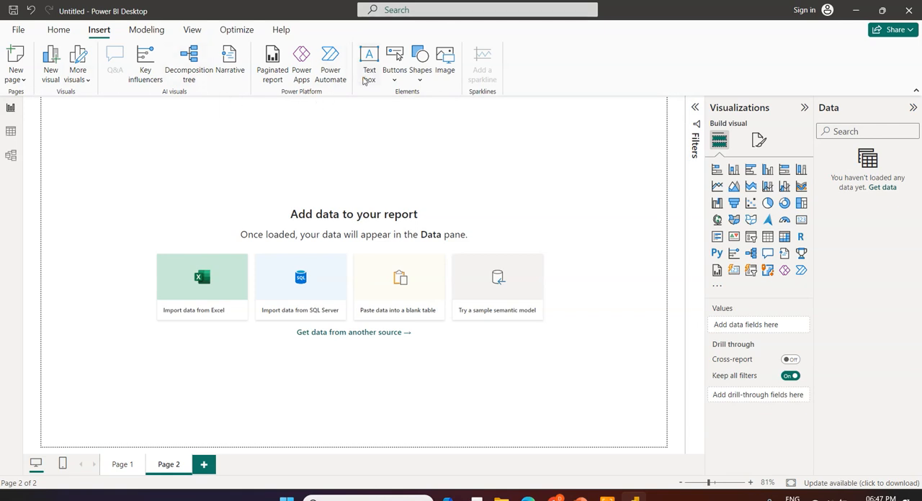
click(418, 78)
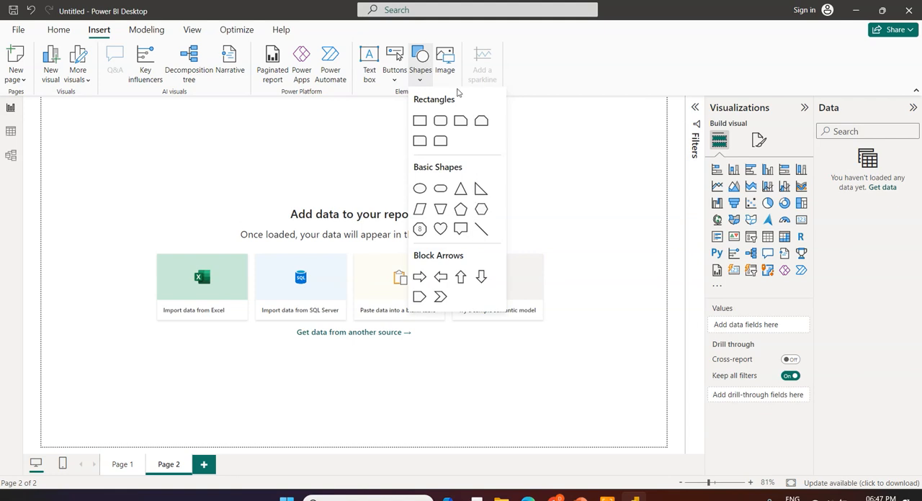
click(273, 140)
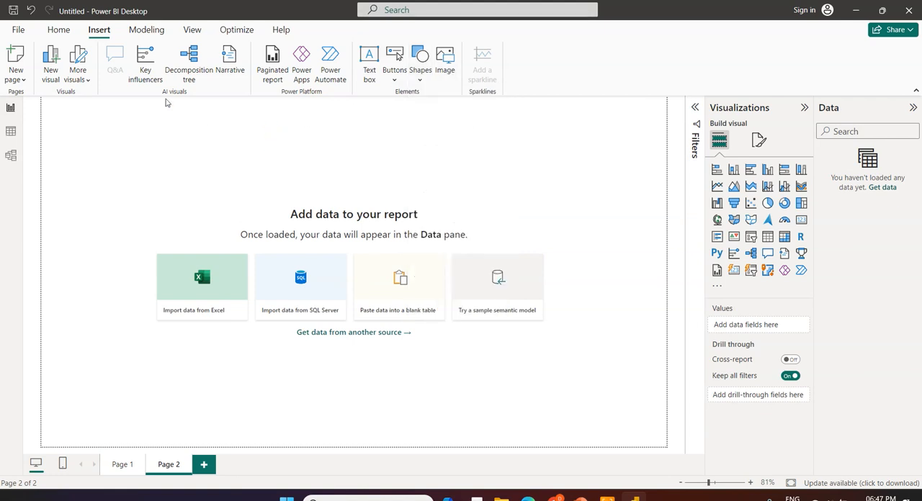
Create a new table and replace its formula with Calendar = CALENDAR( DATE(2017 ,1 ,1), DATE(2019 ,12 ,31) ), copied from PowerPoint slide 17
click(145, 36)
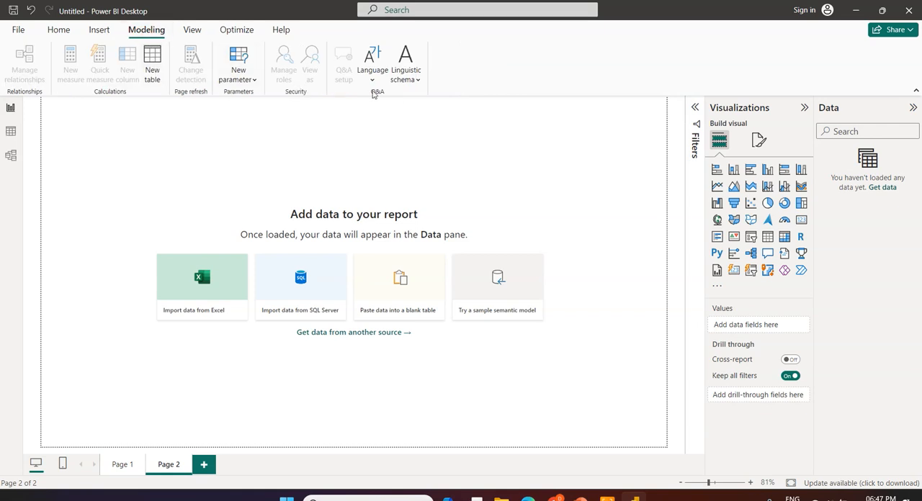
click(153, 72)
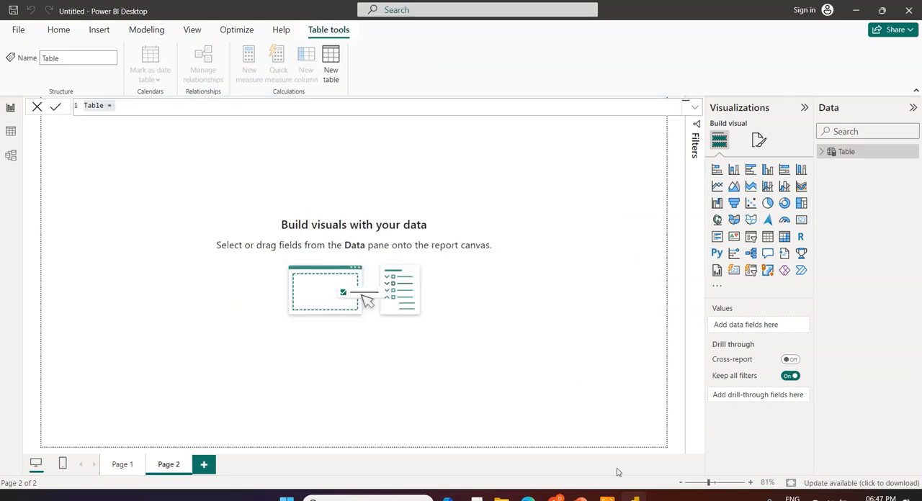
click(580, 498)
drag(297, 320, 651, 329)
key(ctrl+c)
click(635, 497)
drag(139, 107, 75, 105)
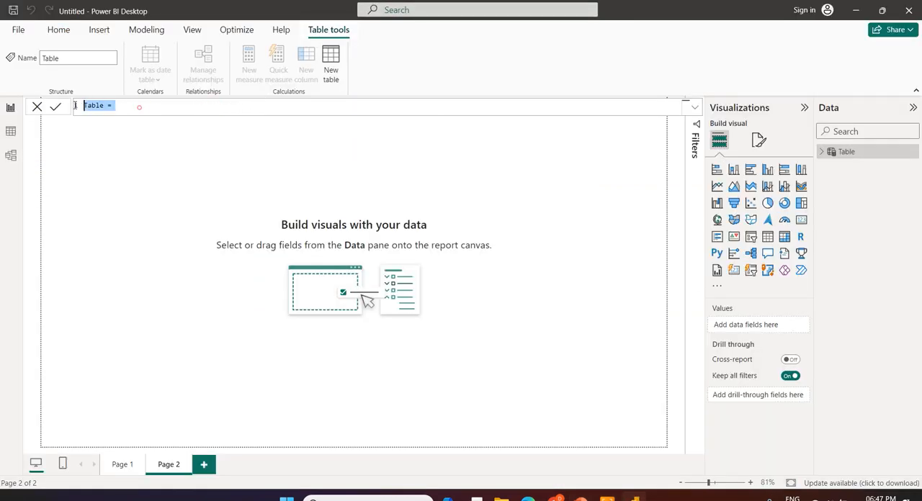
key(ctrl+v)
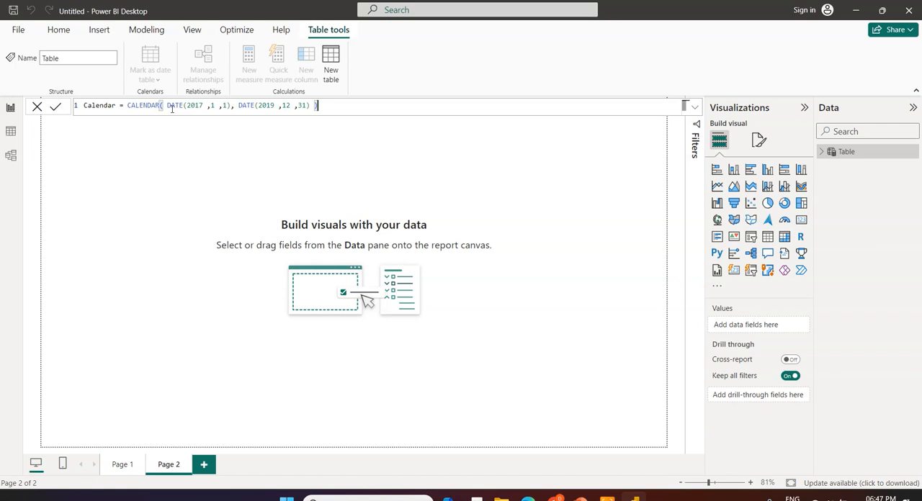
Change the Calendar formula's start year to 2018 and end year to 2023, and commit the formula
drag(205, 106, 199, 107)
drag(275, 106, 266, 106)
text(23)
click(322, 107)
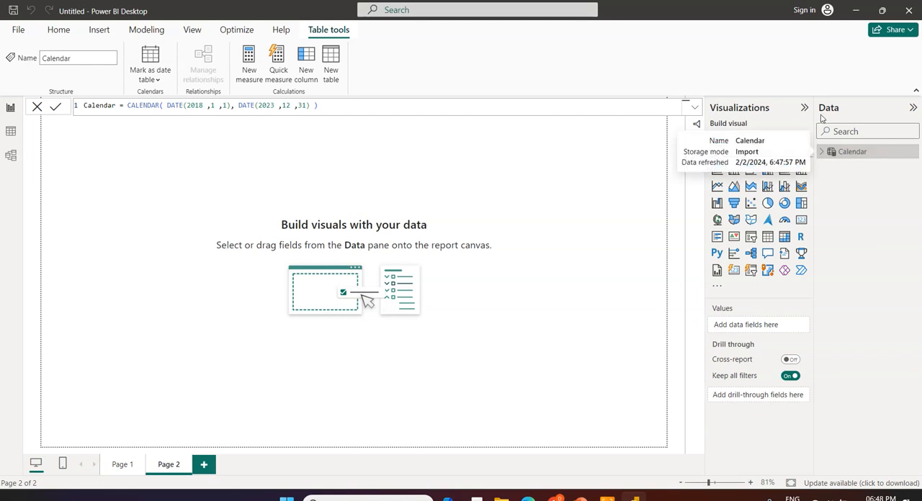
Expand the Calendar table's fields, inspect its generated date rows in Table view, and return to Report view
click(841, 152)
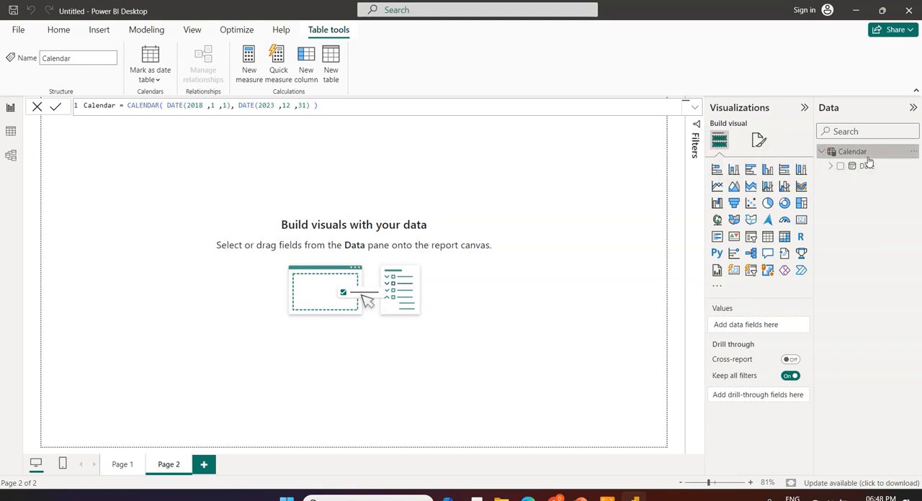
click(10, 131)
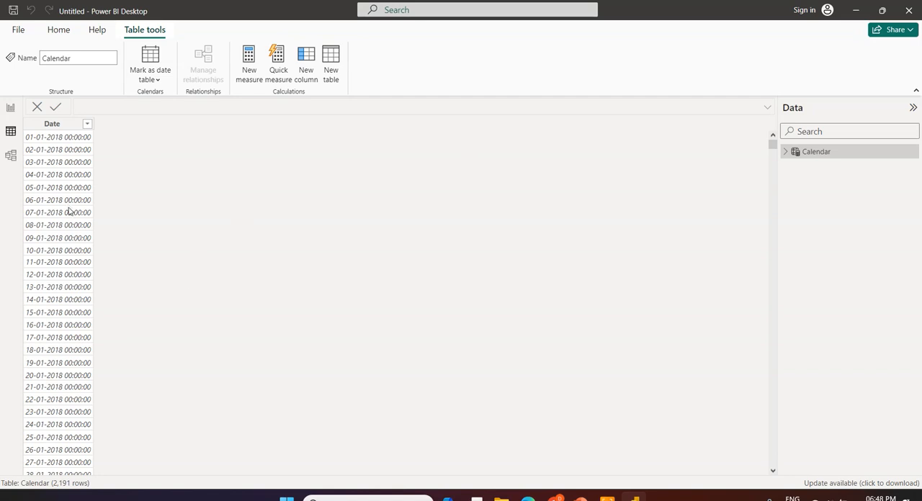
scroll(148, 260, down, 15)
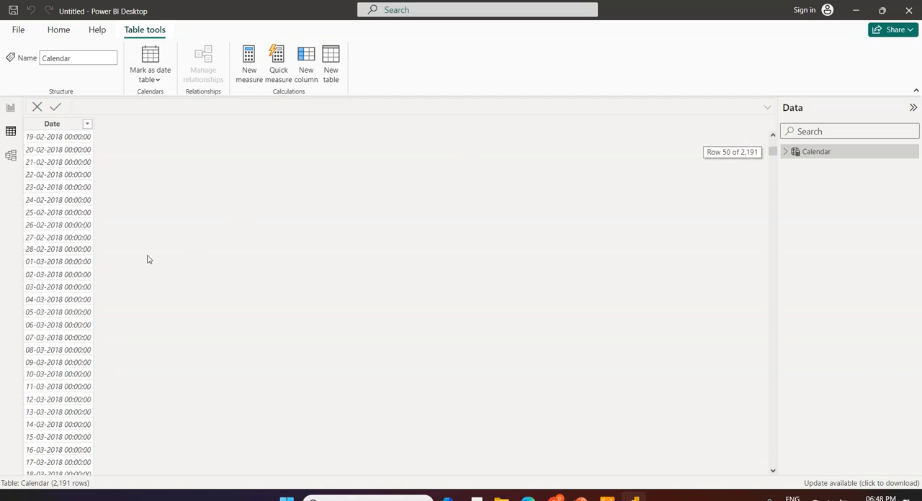
scroll(144, 252, up, 15)
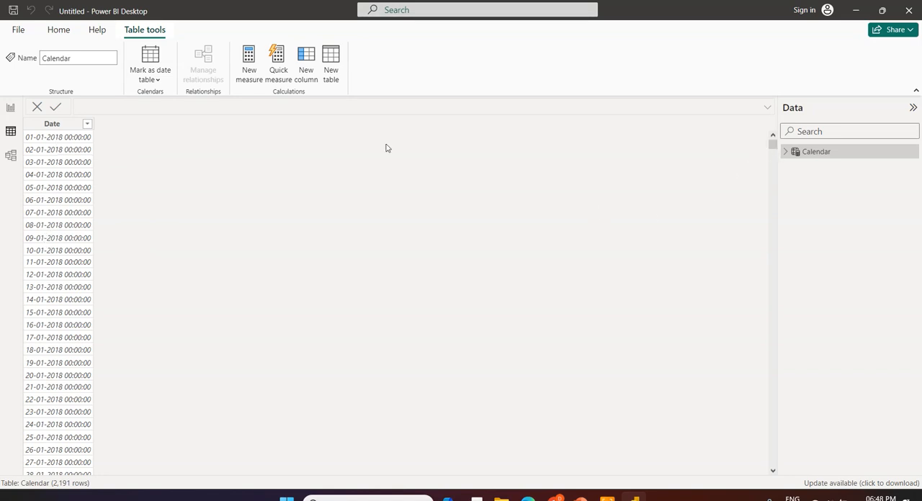
click(10, 110)
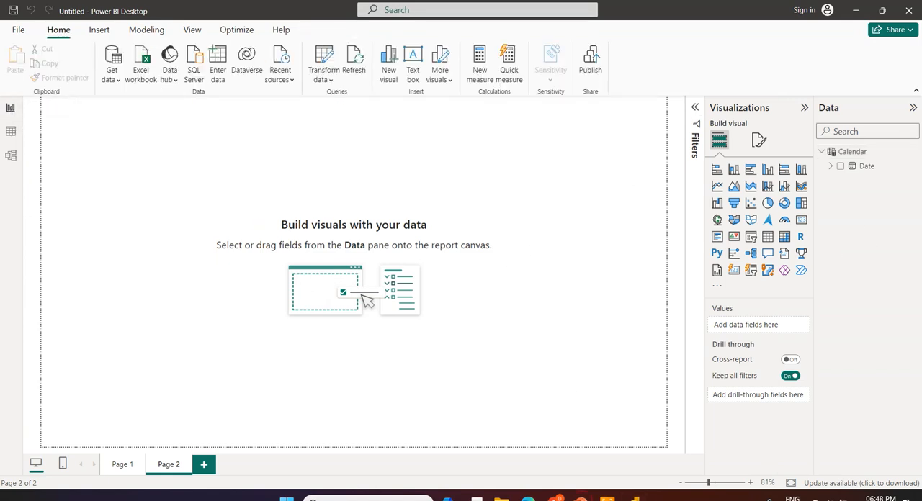
Switch to PowerPoint and show slide 18, Creating calculated columns
click(581, 497)
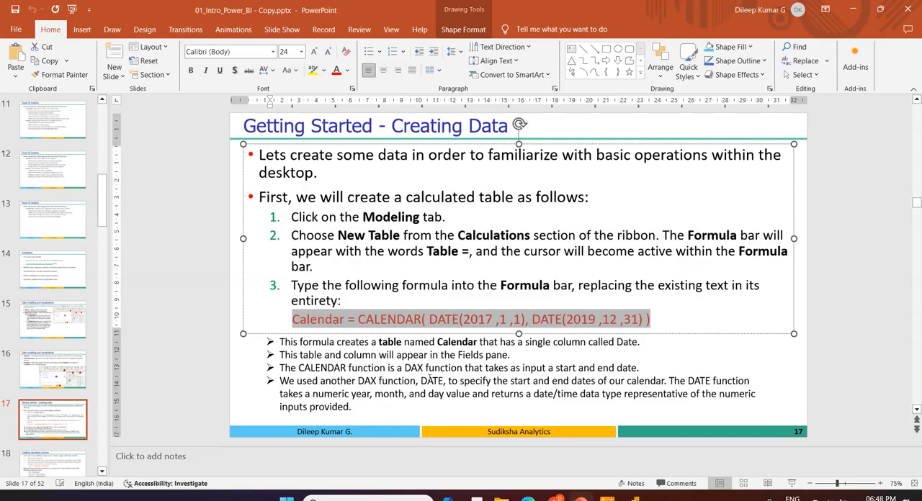
click(61, 461)
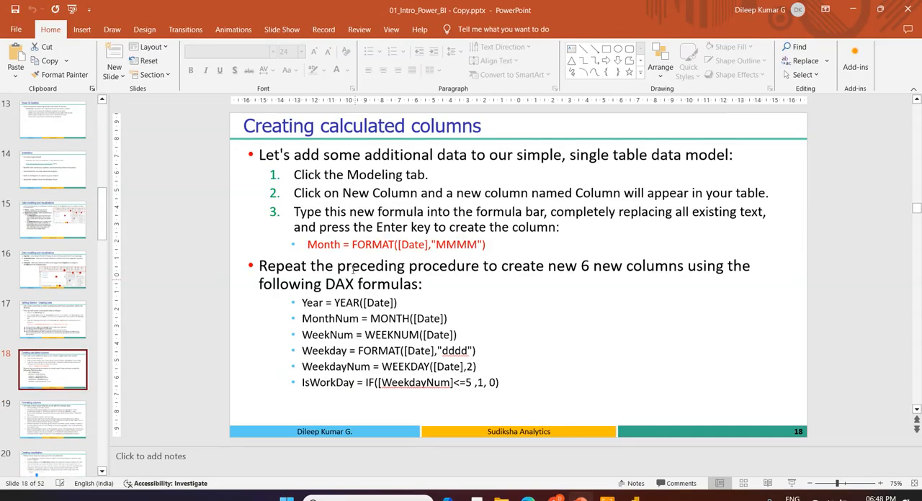
Copy Month = FORMAT([Date],"MMMM") from the PowerPoint slide and create a new Calendar column with it in Power BI Desktop
drag(309, 246, 489, 248)
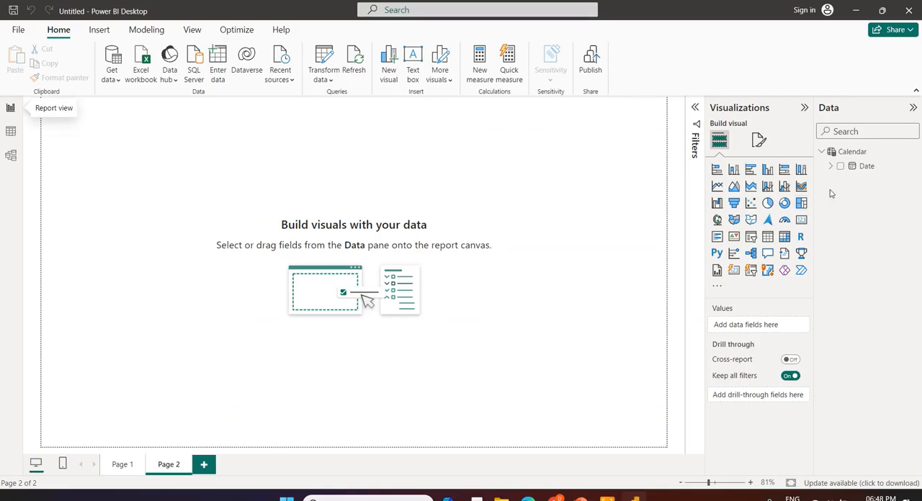
click(830, 152)
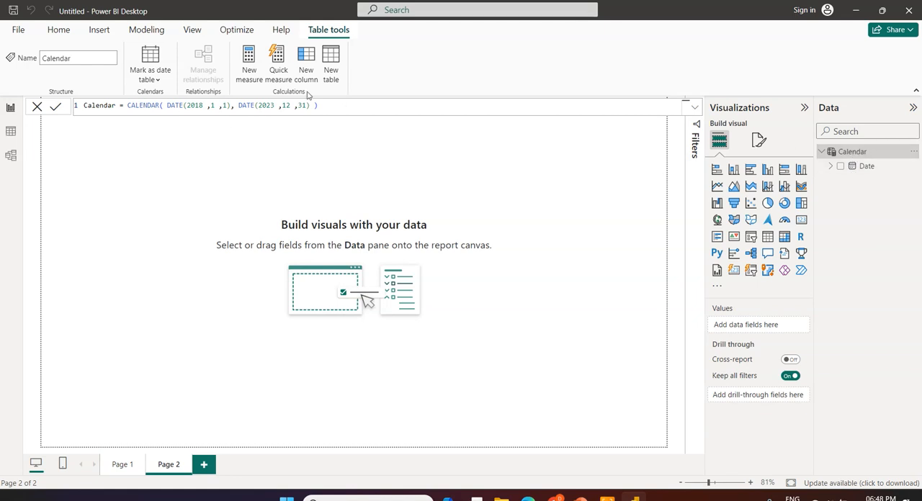
click(304, 65)
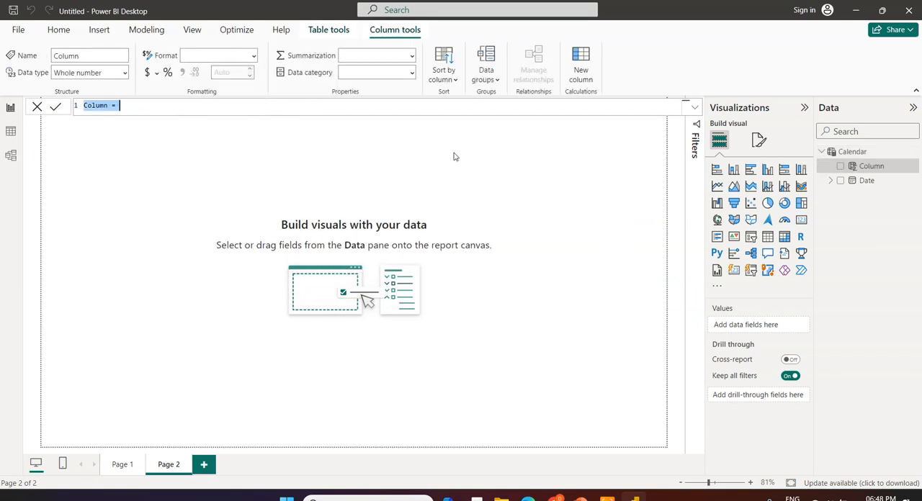
key(ctrl+v)
key(BackSpace)
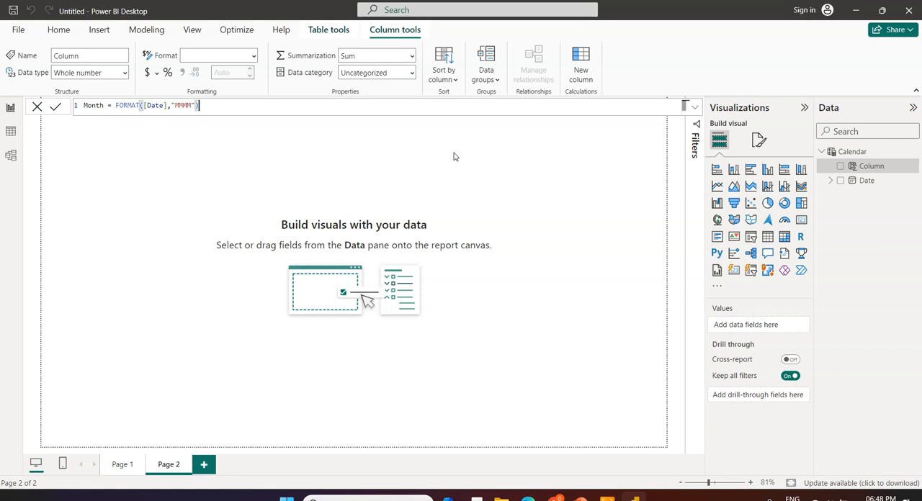
double_click(132, 107)
click(160, 105)
click(208, 104)
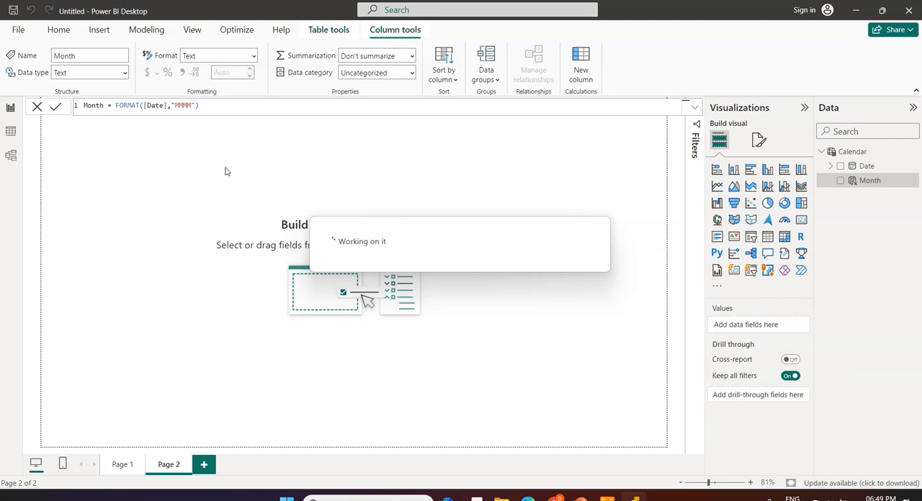
Inspect the Month column's values across the Calendar rows in Table view and return to Report view
click(11, 134)
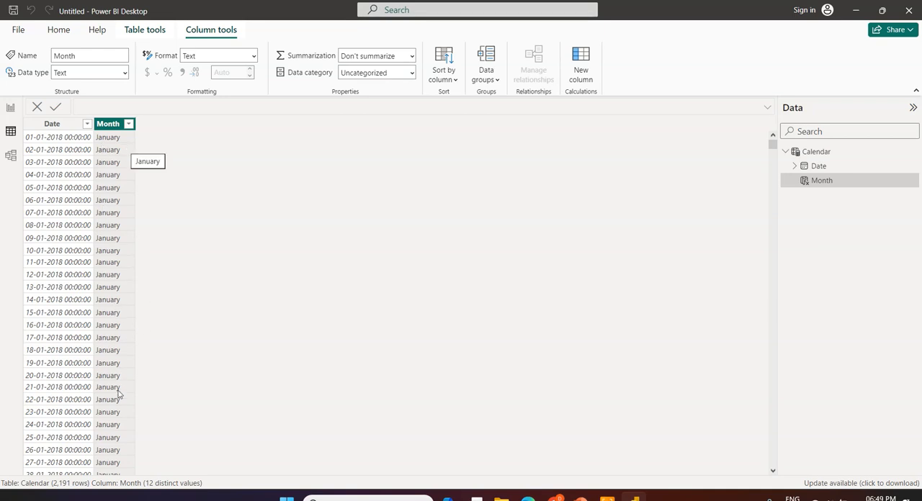
scroll(131, 173, down, 10)
scroll(131, 175, down, 18)
scroll(131, 176, up, 9)
scroll(132, 177, up, 20)
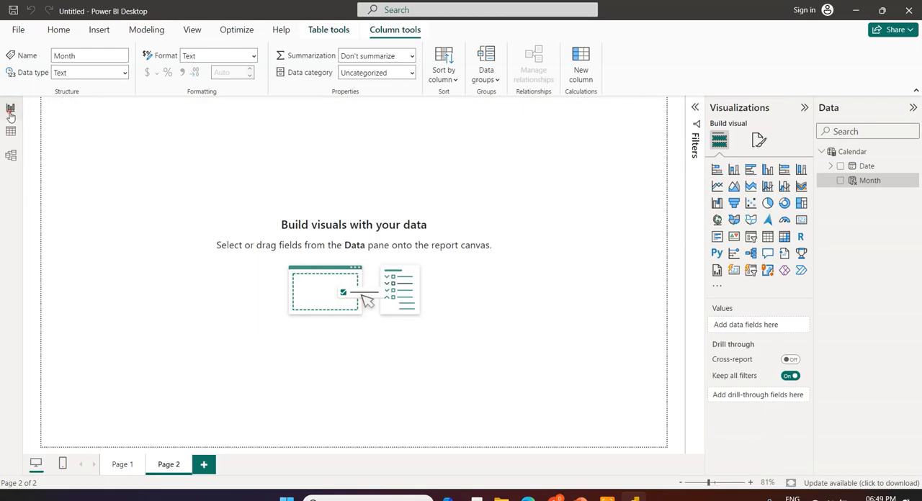
click(10, 107)
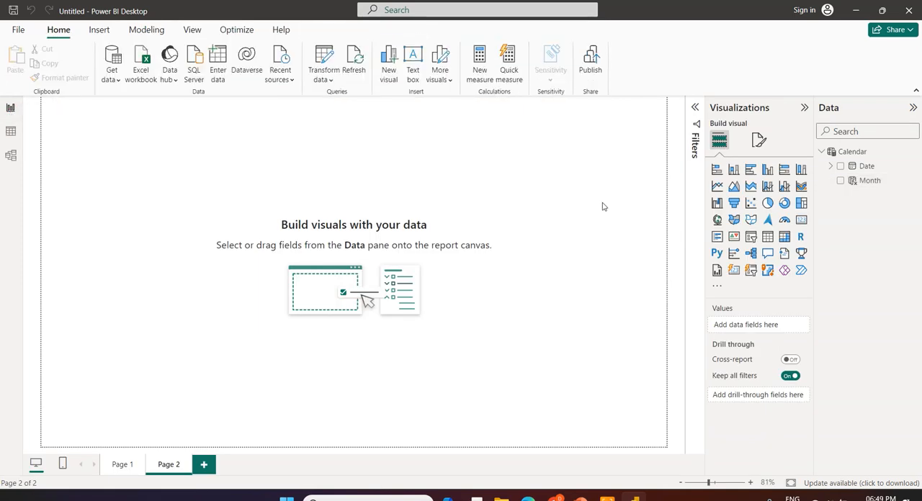
Add a Calendar column with Year = YEAR([Date]), copied from the PowerPoint slide, and check it in Table view before returning to Report view
click(853, 152)
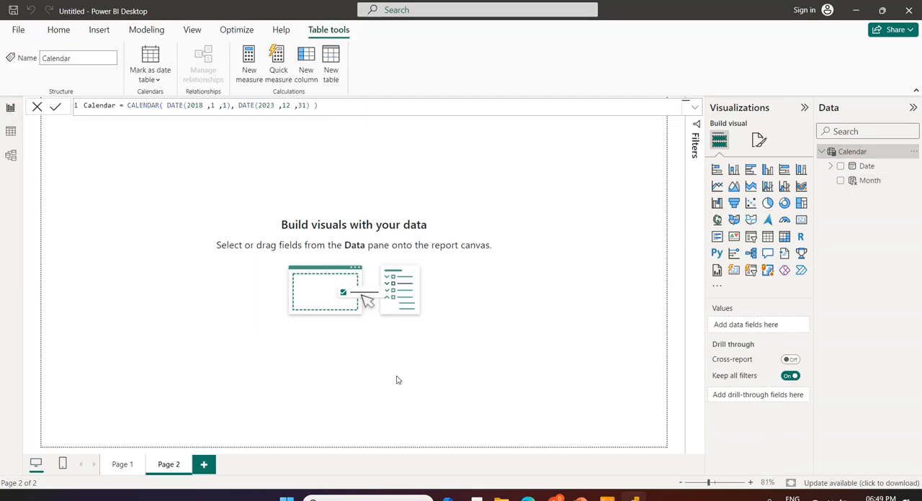
key(alt+Tab)
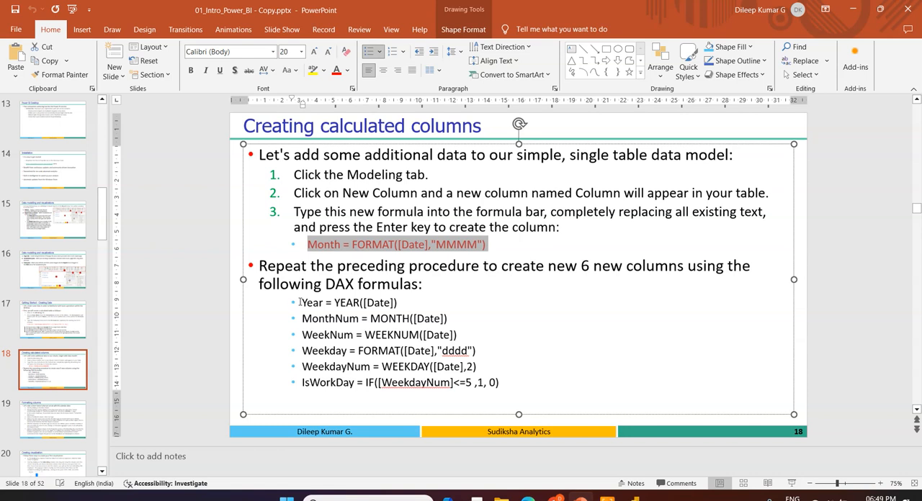
drag(300, 303, 400, 303)
key(ctrl+c)
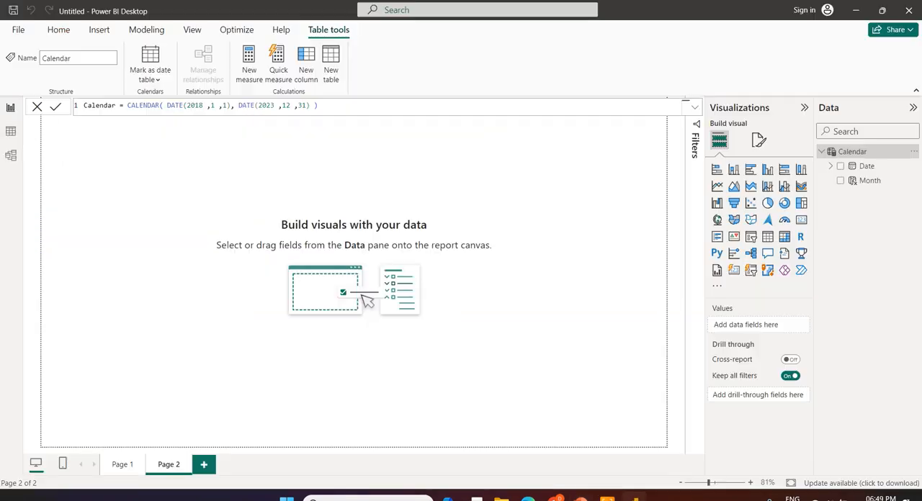
click(634, 497)
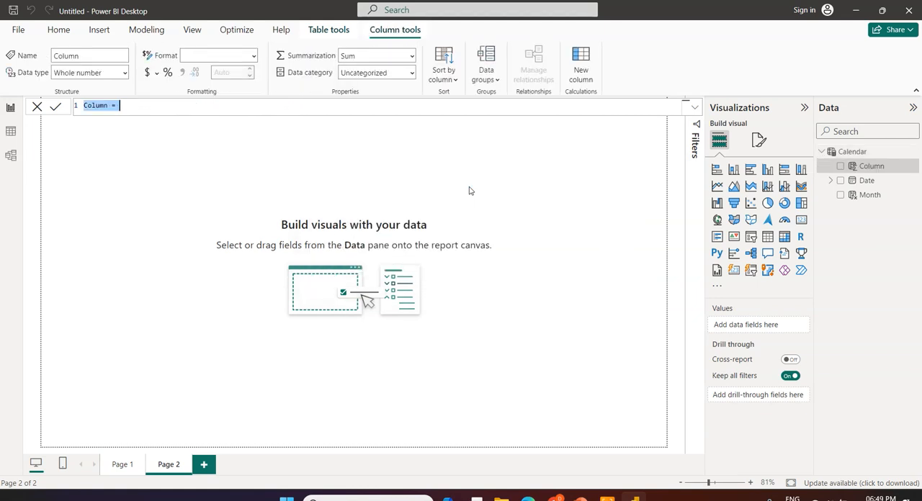
key(ctrl+v)
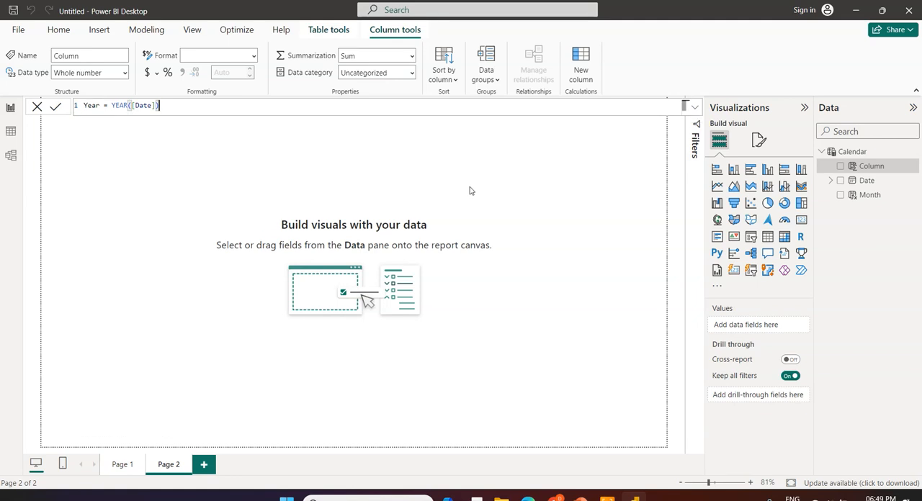
double_click(120, 105)
click(176, 105)
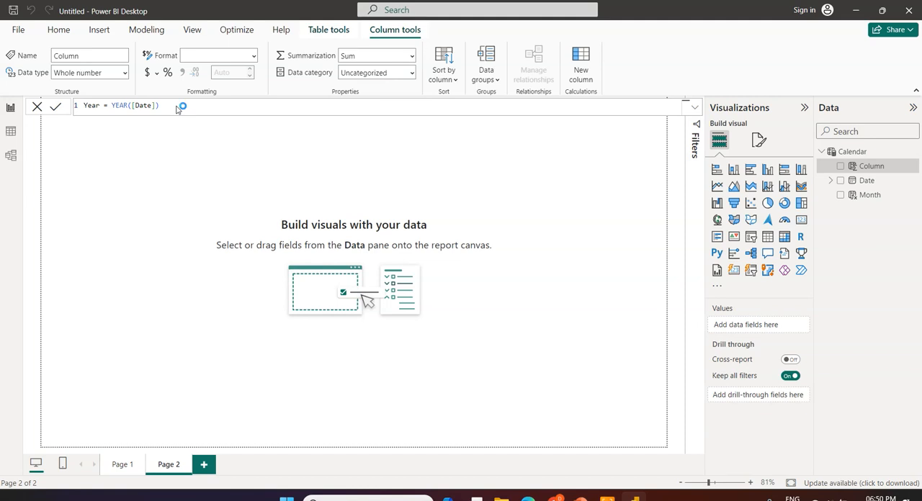
key(Return)
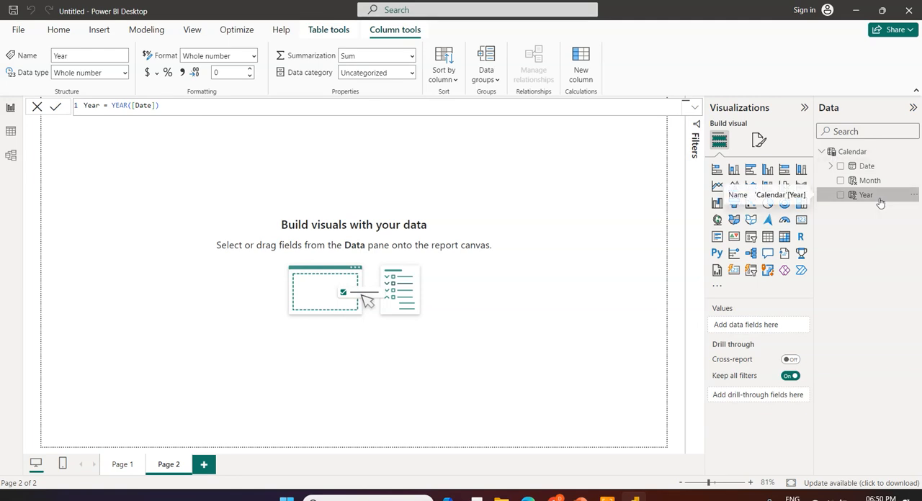
click(11, 133)
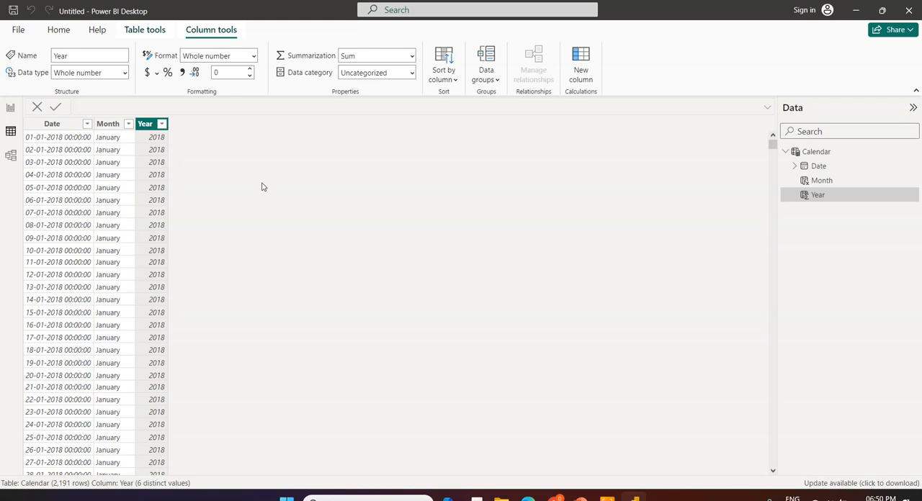
click(10, 108)
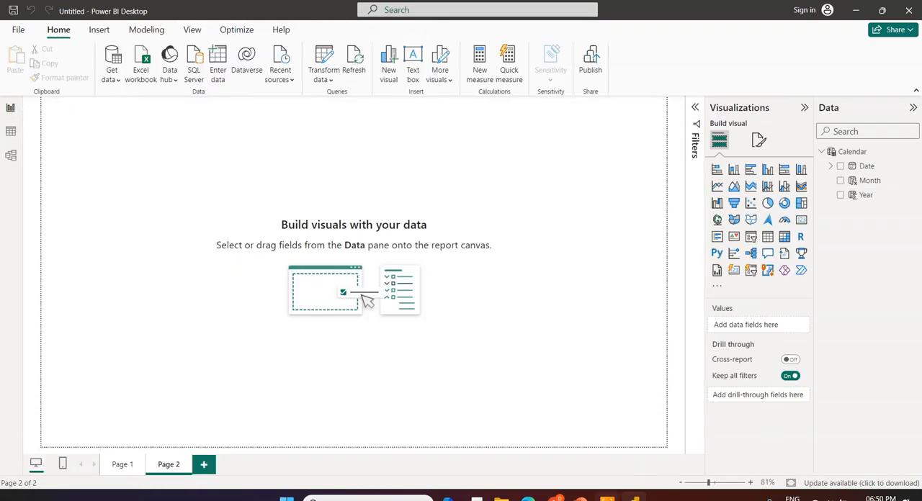
Copy MonthNum = MONTH([Date]) from the PowerPoint slide and create a new Calendar column with it in Power BI Desktop
click(581, 498)
drag(302, 319, 454, 322)
key(ctrl+c)
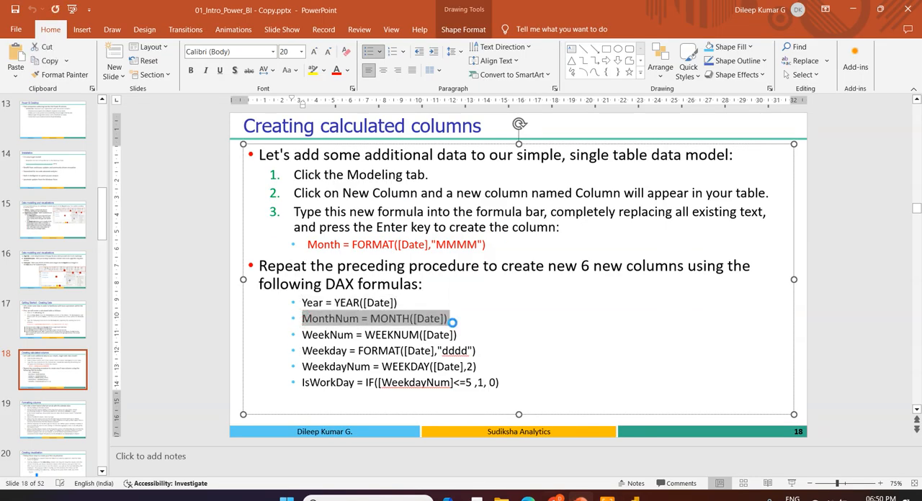
click(634, 498)
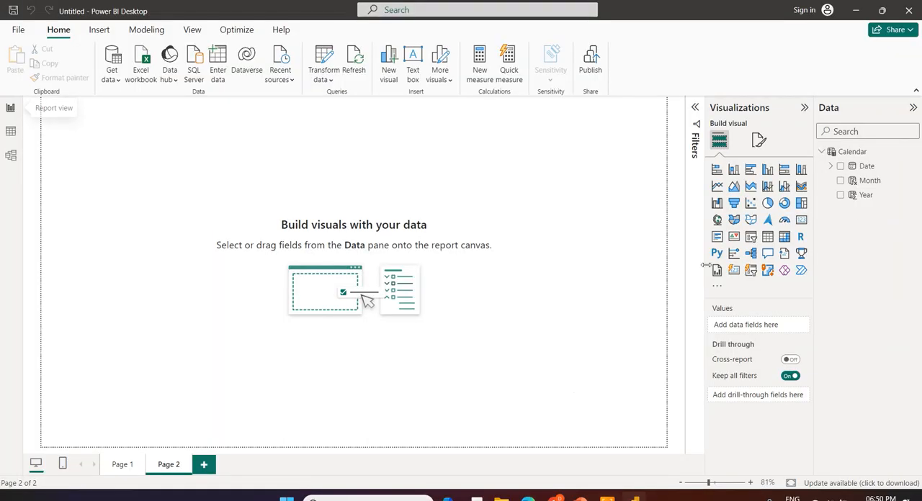
click(855, 152)
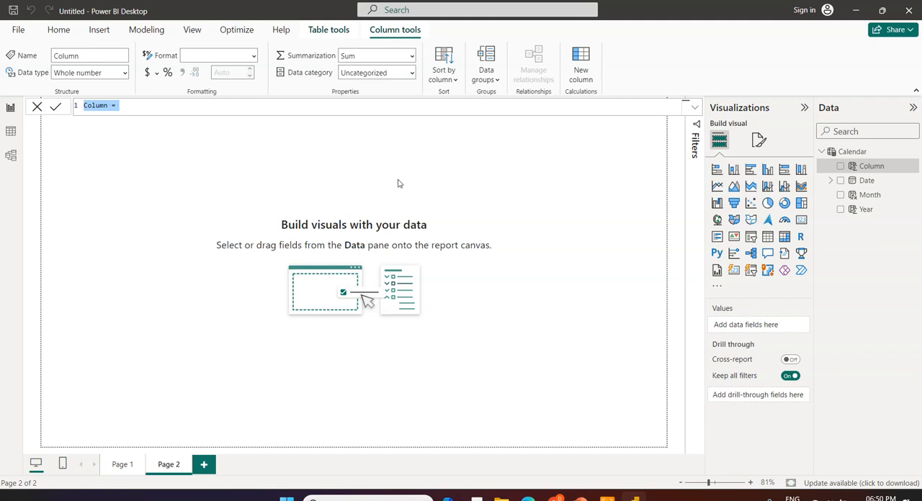
key(ctrl+v)
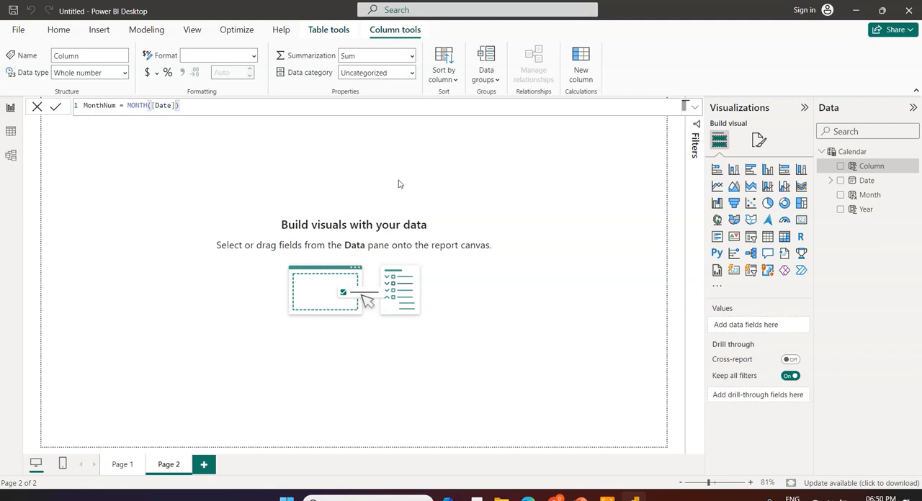
key(Return)
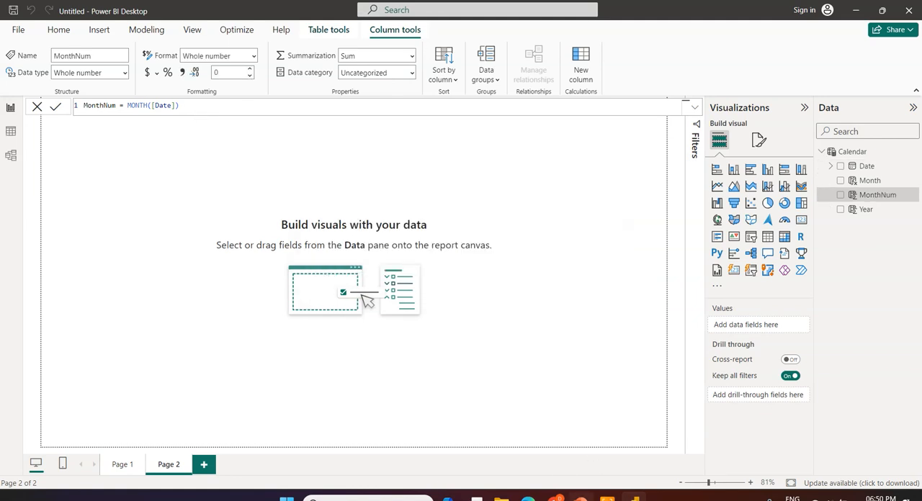
Copy WeekNum = WEEKNUM([Date]) from the PowerPoint slide and create a new Calendar column with it in Power BI Desktop
click(581, 496)
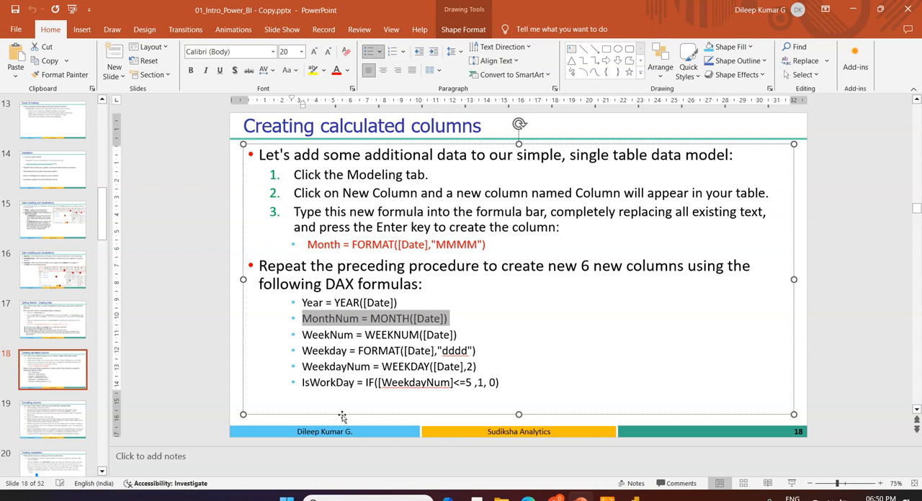
drag(303, 334, 466, 334)
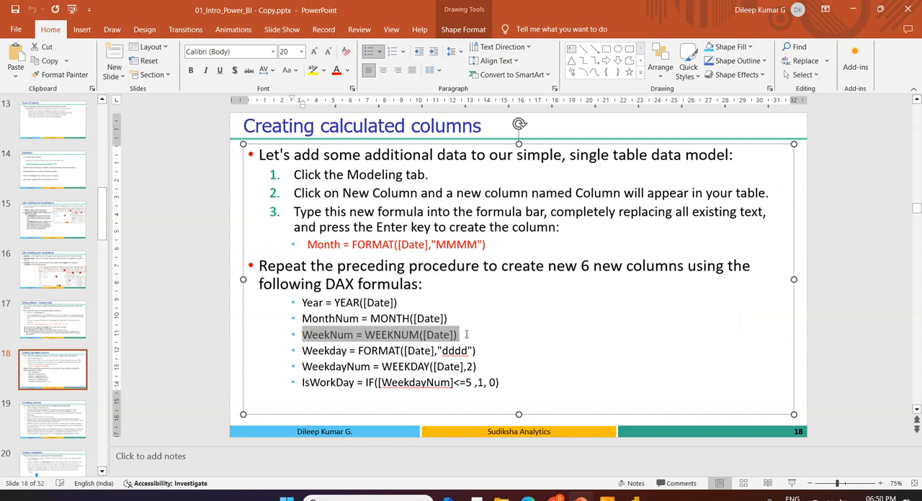
click(634, 497)
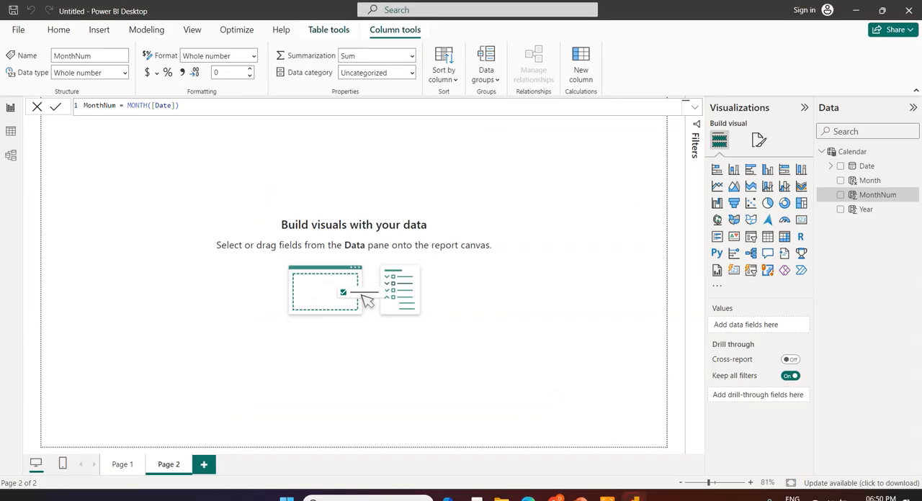
click(855, 153)
right_click(856, 158)
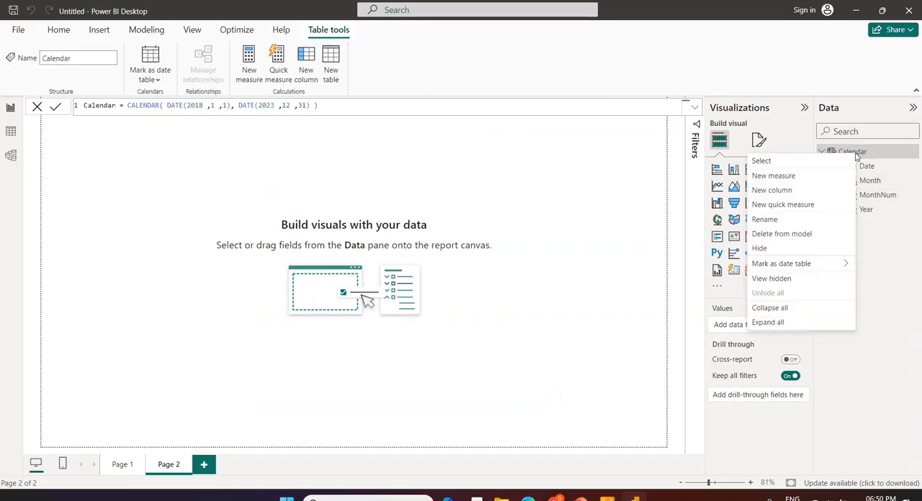
click(813, 193)
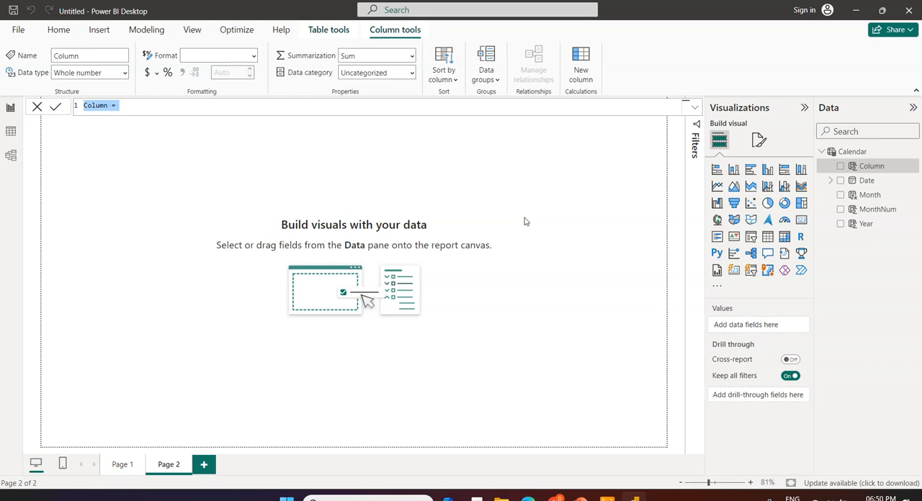
key(ctrl+v)
key(BackSpace)
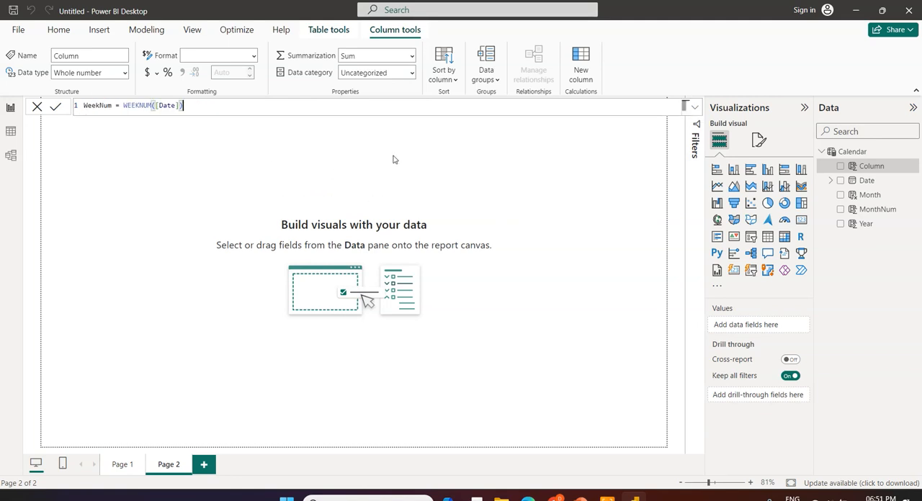
click(245, 108)
key(Return)
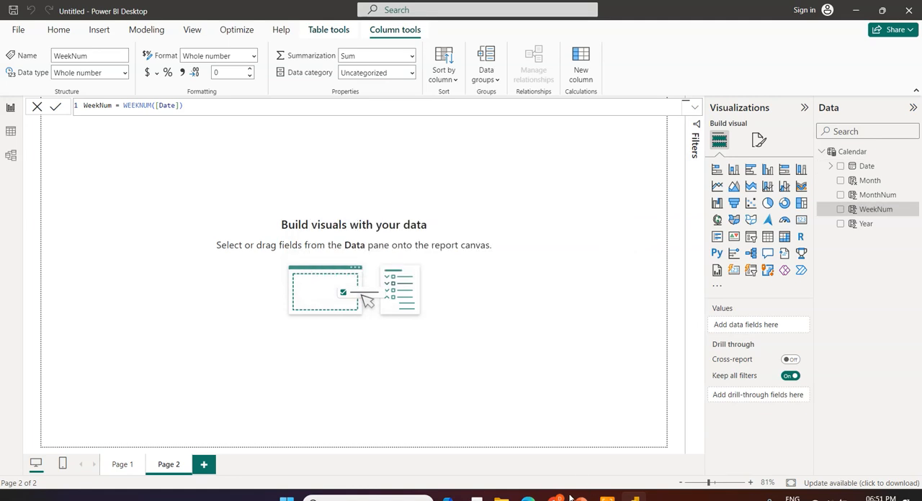
Copy Weekday = FORMAT([Date],"dddd") from the PowerPoint slide and create a new Calendar column with it in Power BI Desktop
mouse_move(581, 499)
click(581, 498)
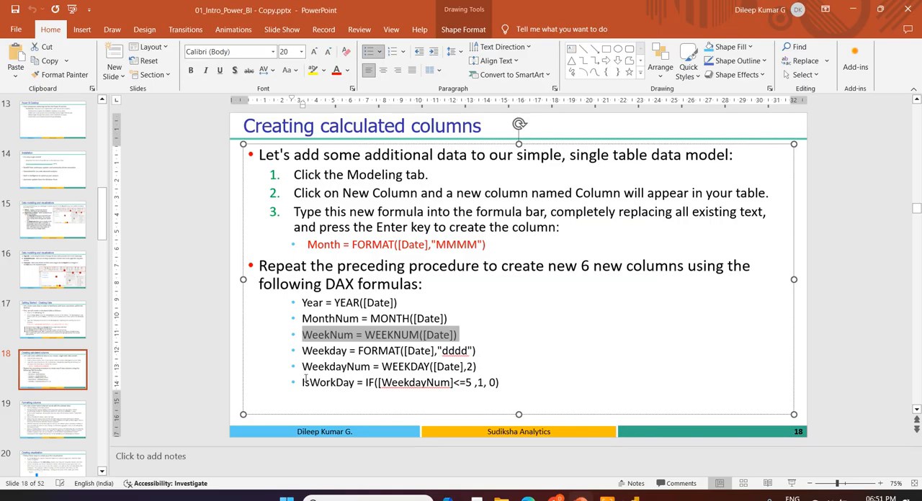
drag(302, 351, 480, 355)
key(ctrl+c)
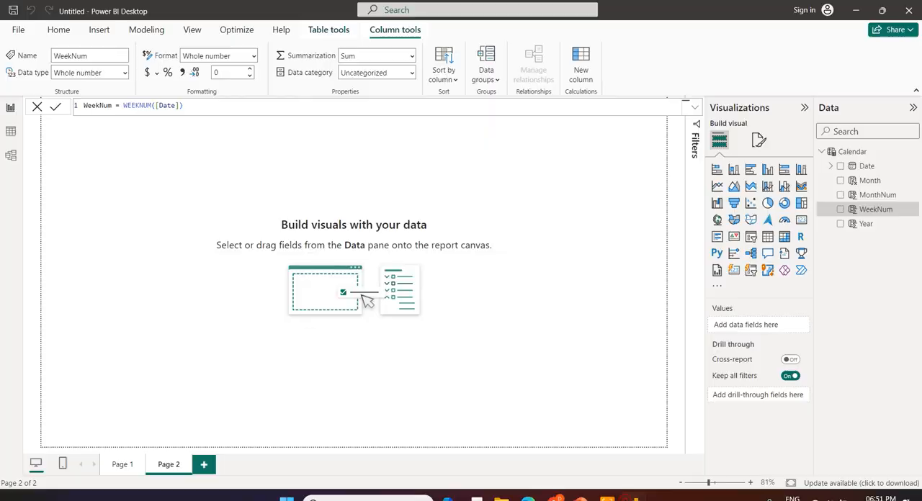
click(607, 498)
click(830, 153)
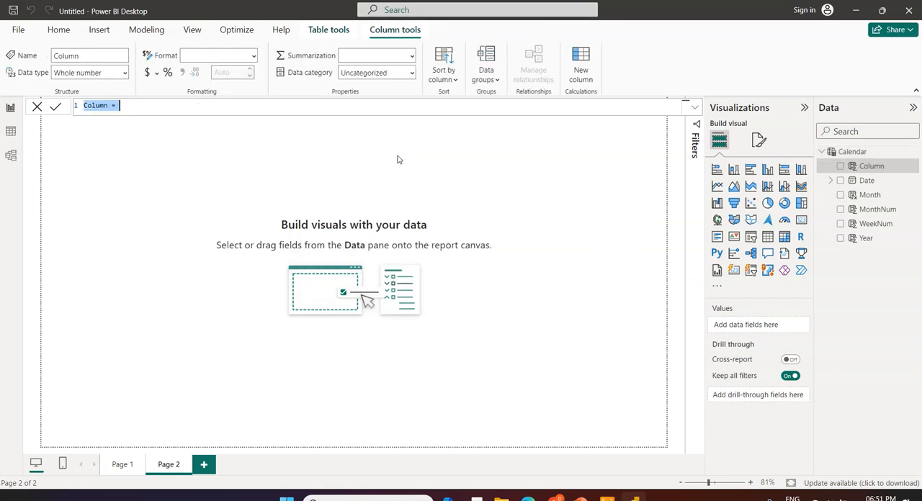
key(ctrl+v)
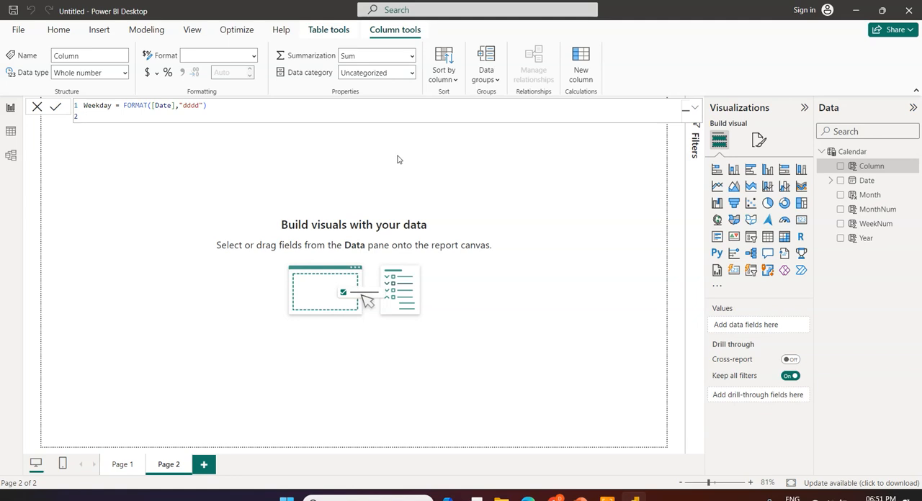
key(Return)
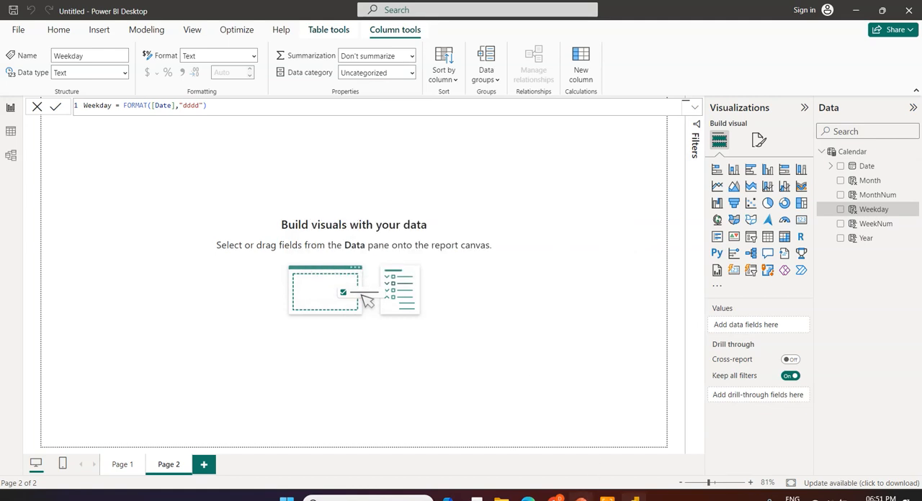
Copy WeekdayNum = WEEKDAY([Date],2) from the PowerPoint slide and create a new Calendar column with it in Power BI Desktop
key(alt+Tab)
drag(301, 366, 477, 369)
key(ctrl+c)
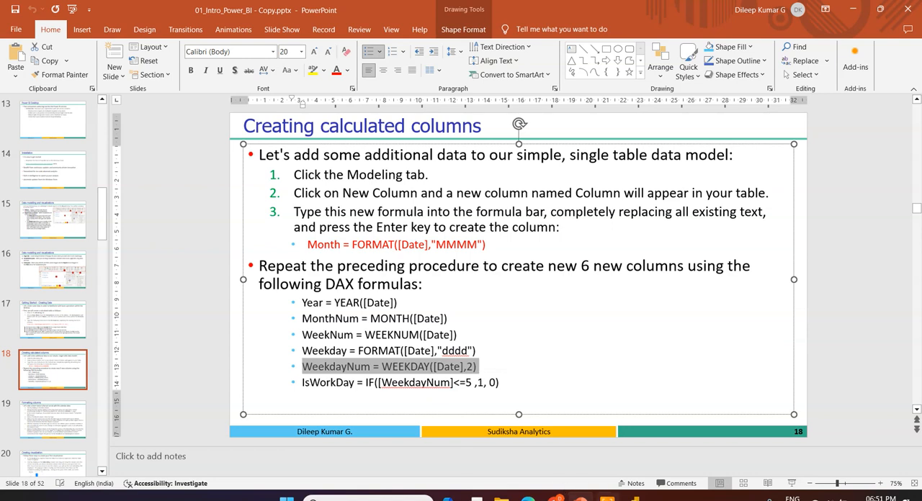
key(alt+Tab)
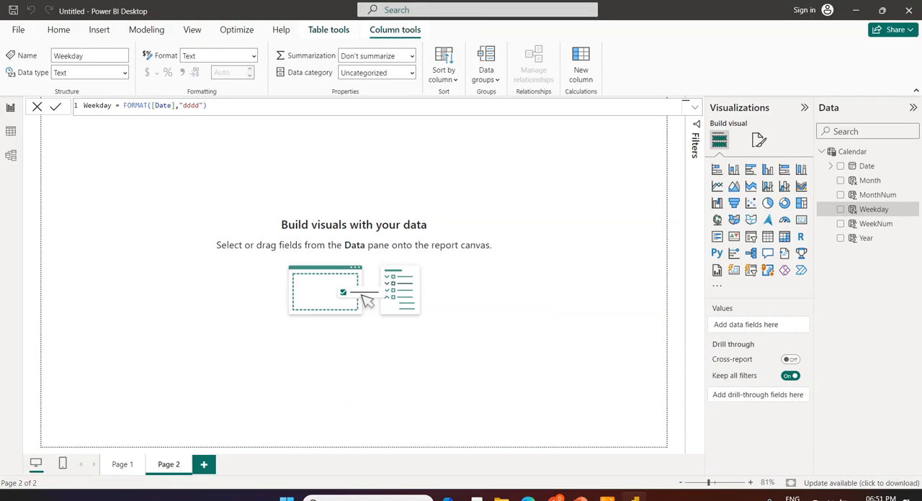
click(858, 156)
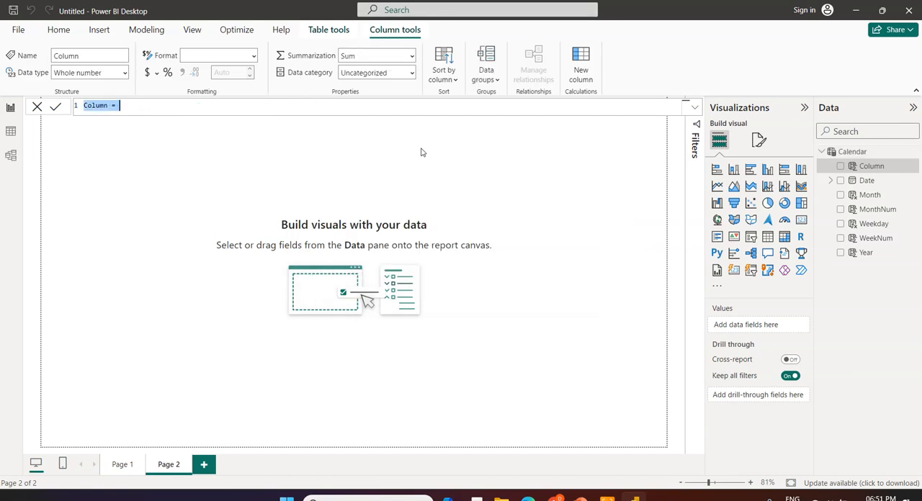
key(ctrl+v)
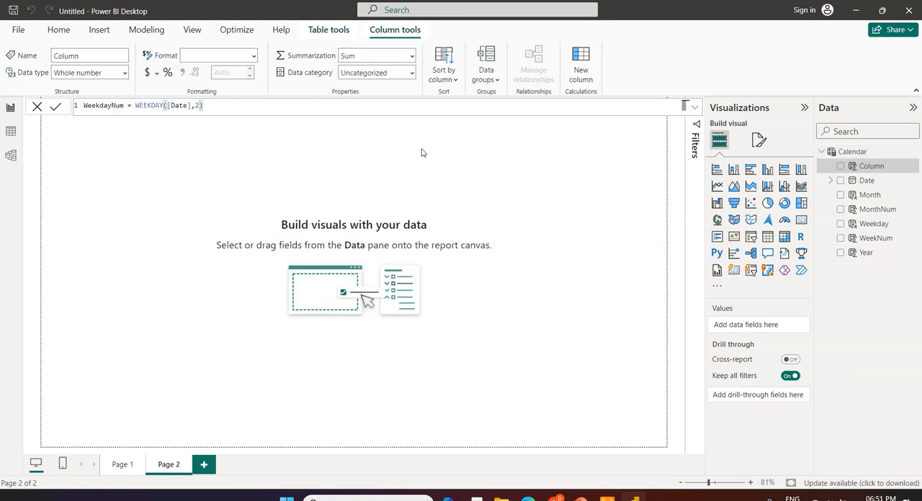
double_click(150, 106)
click(176, 106)
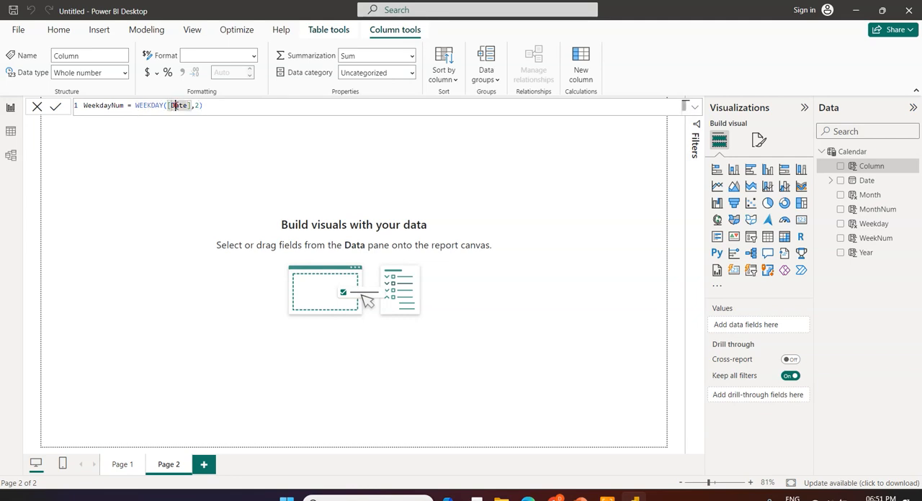
click(209, 106)
click(213, 110)
Add a Calendar column with IsWorkDay = IF([WeekdayNum]<=5 ,1, 0), copied from the PowerPoint slide, and check it in Table view before returning to Report view
key(alt+Tab)
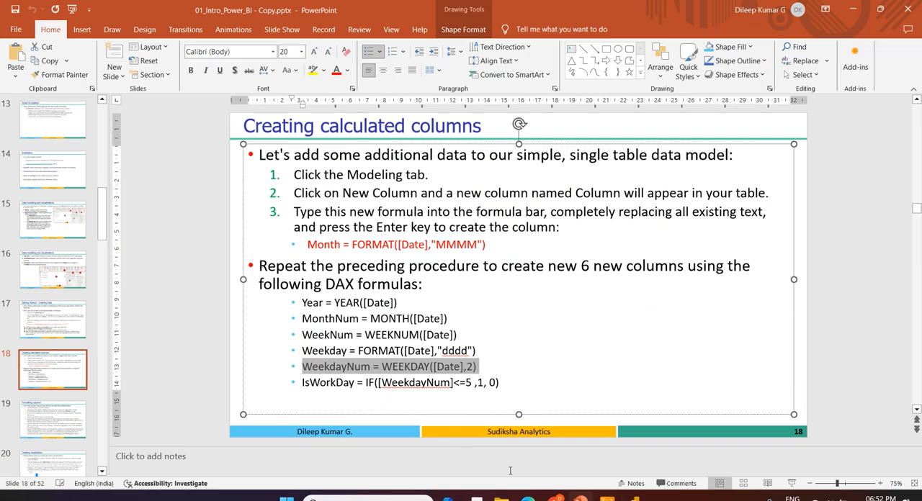
click(299, 384)
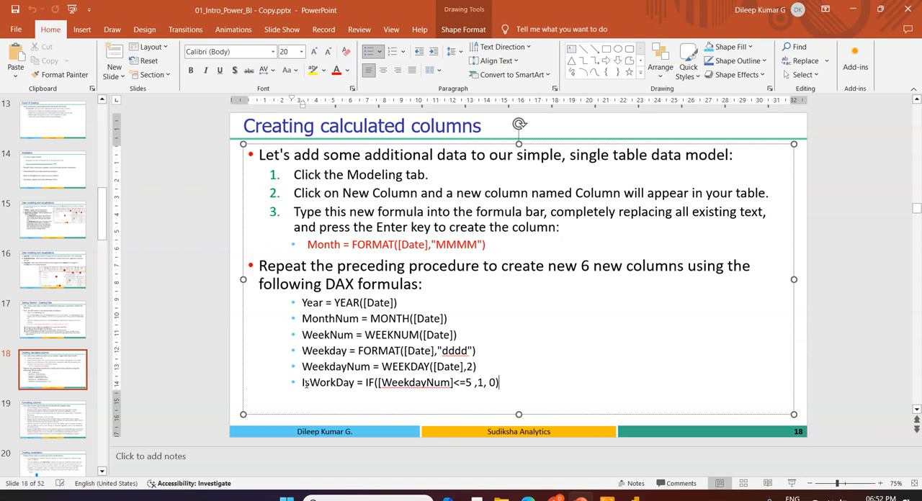
drag(303, 383, 353, 383)
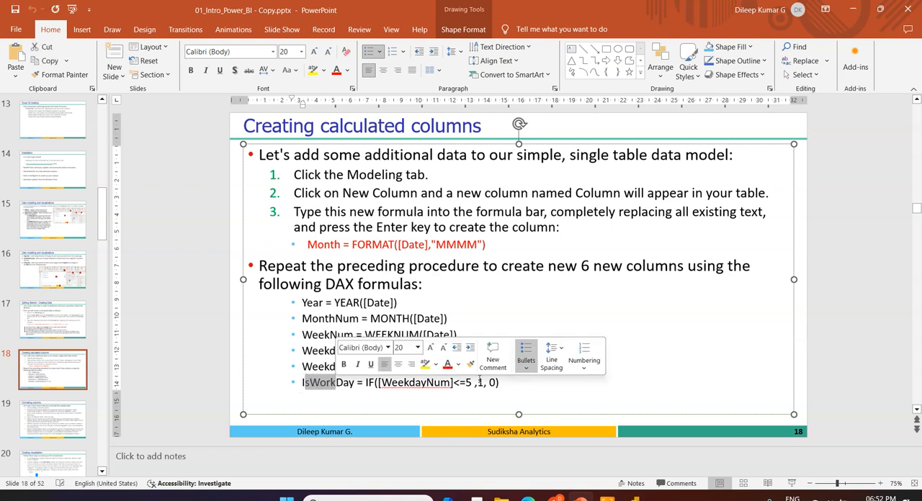
click(643, 350)
drag(301, 383, 506, 383)
key(ctrl+c)
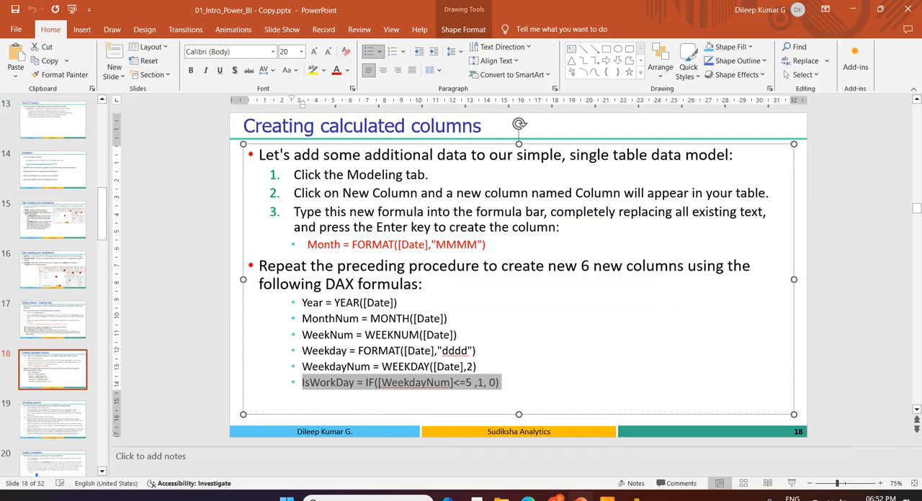
key(alt+Tab)
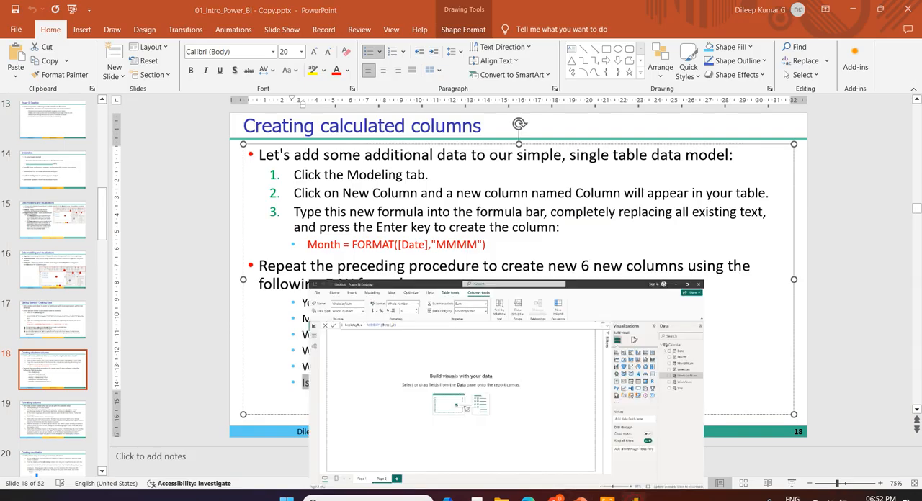
click(864, 153)
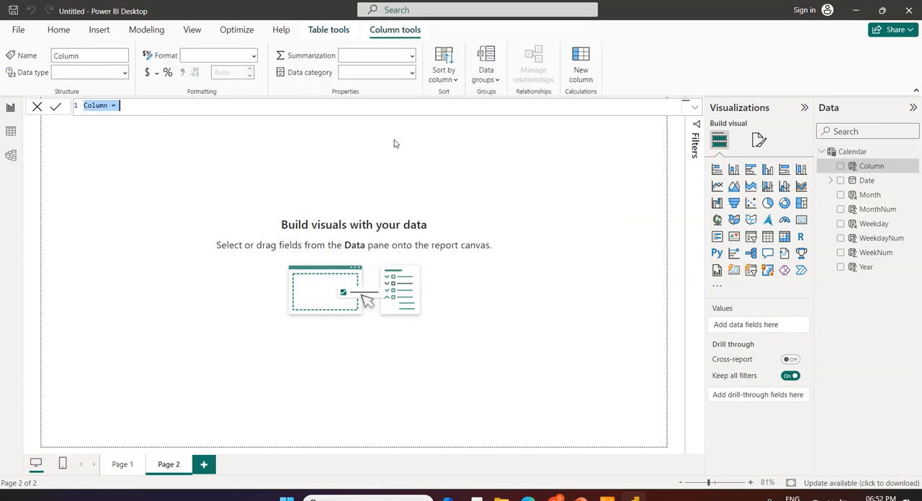
key(ctrl+v)
key(Return)
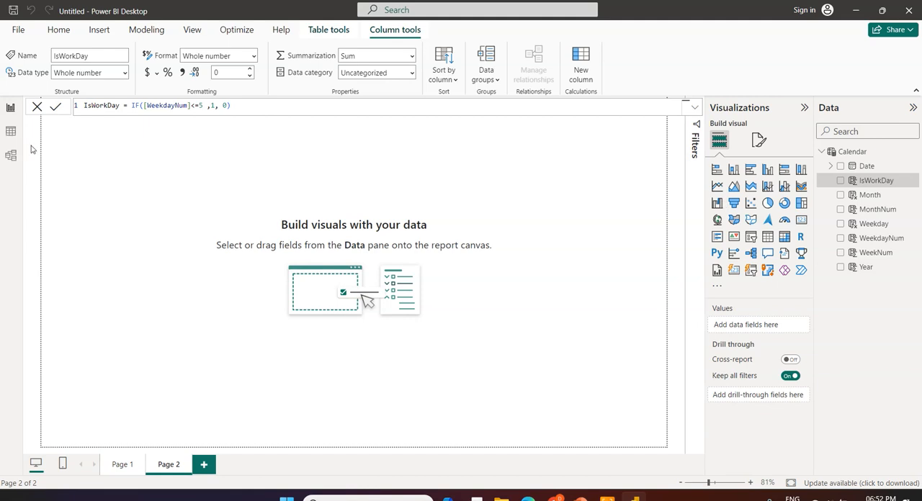
click(10, 131)
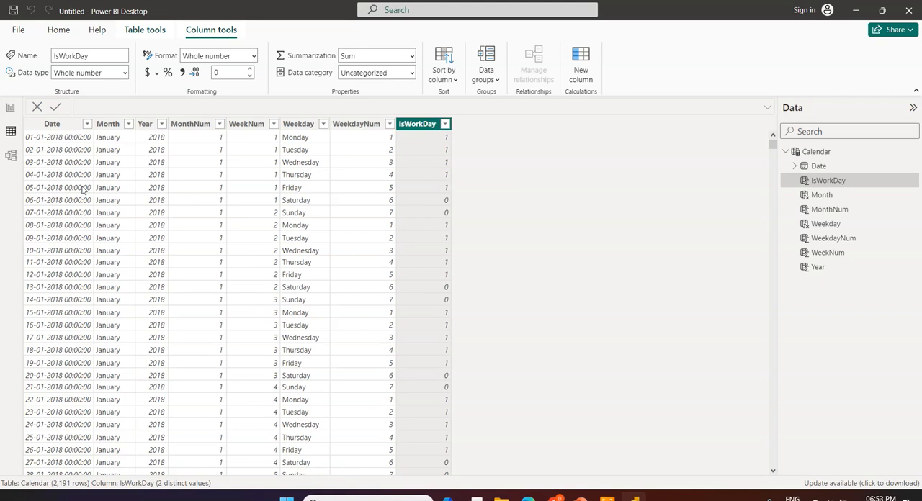
click(11, 110)
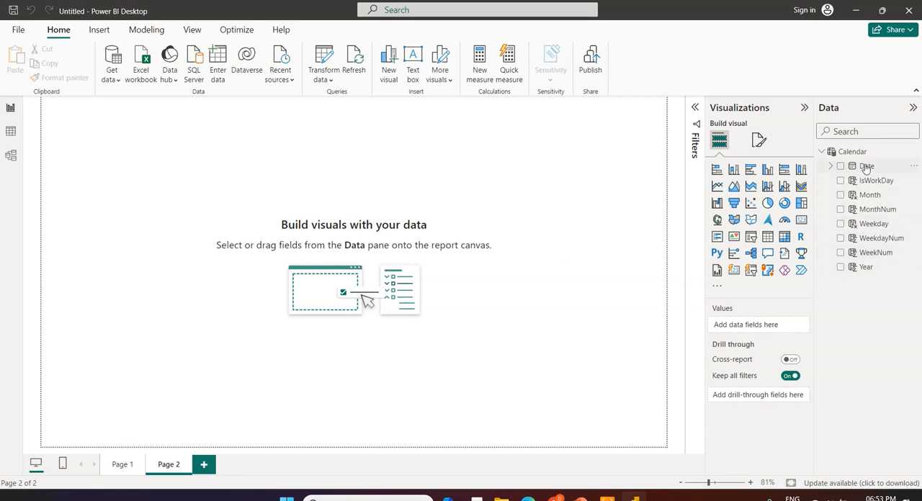
Add a clustered column chart of the sum of IsWorkDay to Page 2, trying a clustered bar chart on the way
click(842, 182)
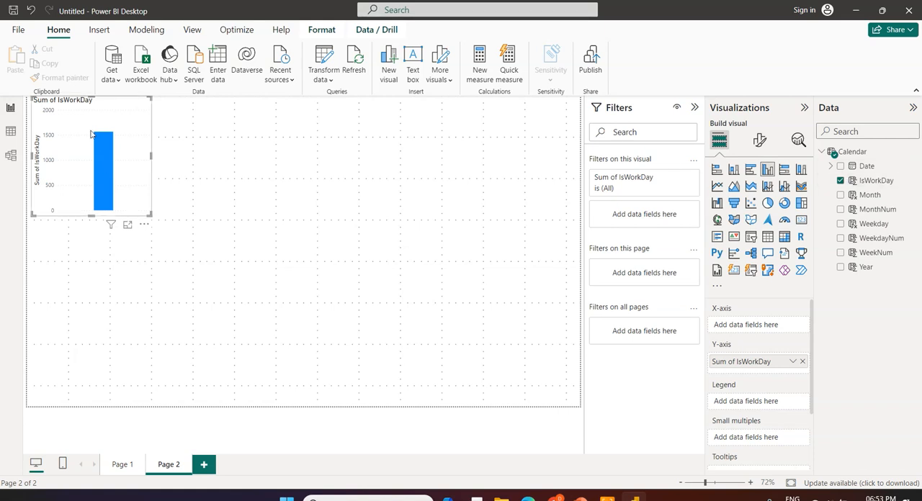
click(752, 170)
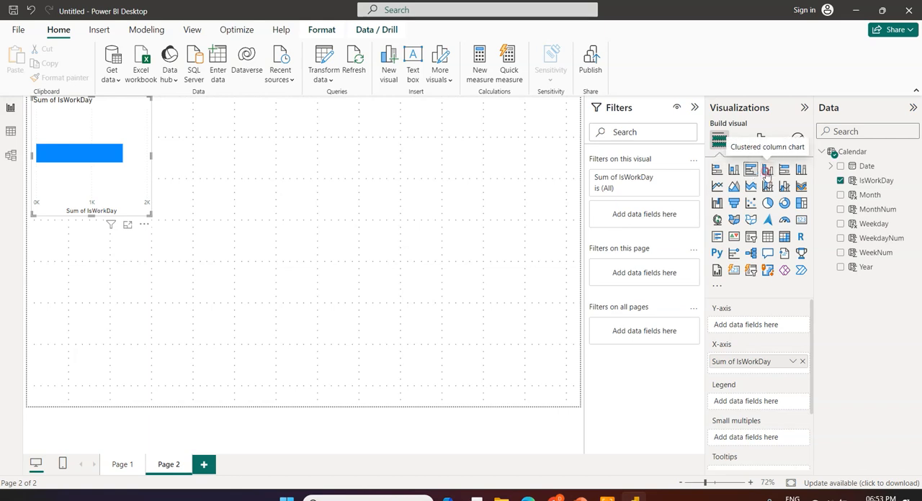
click(767, 169)
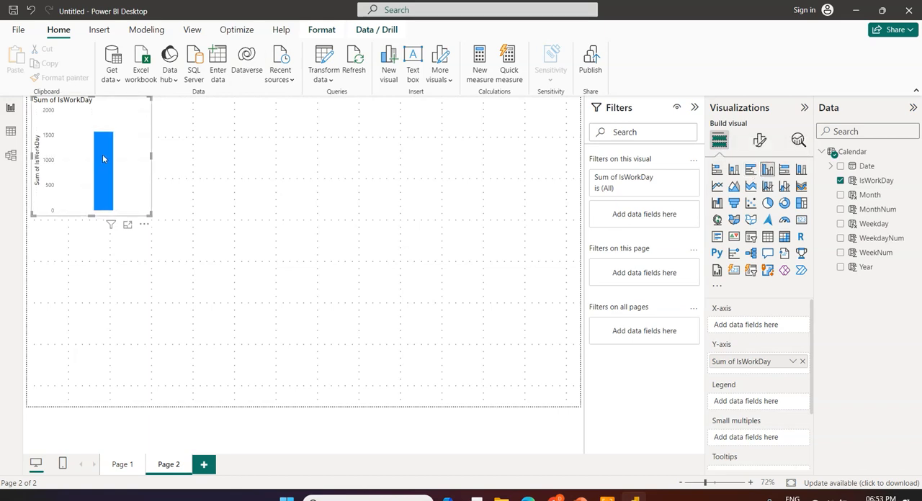
mouse_move(103, 158)
Examine the summarization options available for the Month column without changing the setting
click(869, 196)
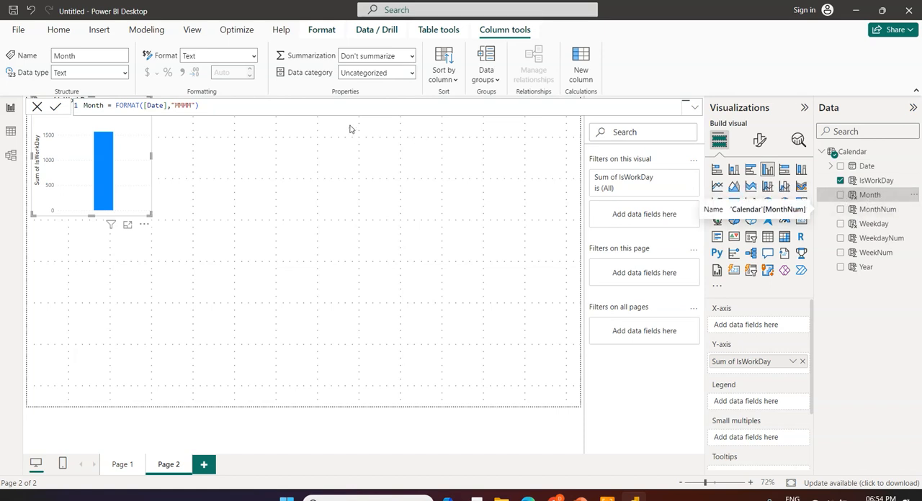
click(410, 58)
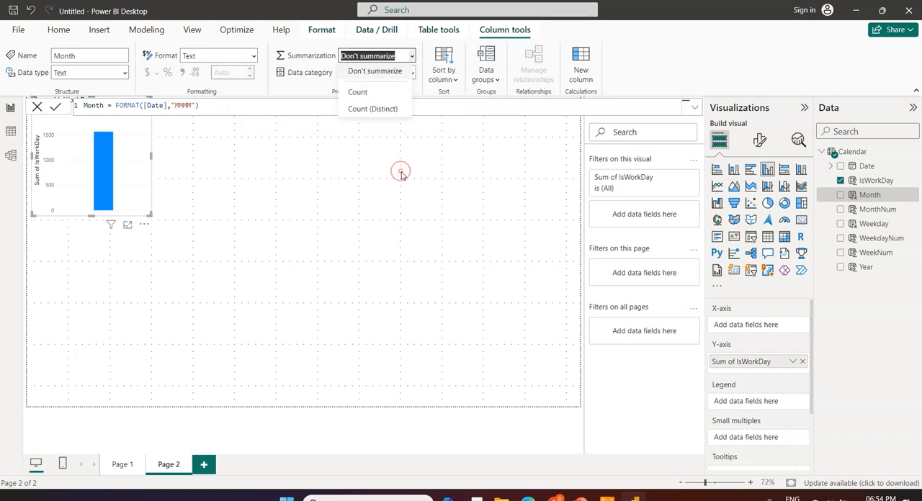
click(549, 376)
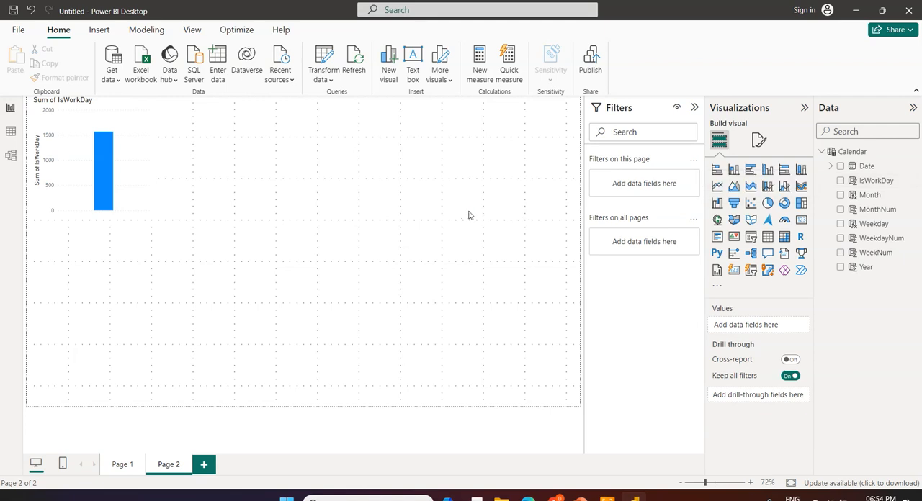
Add a pie chart of IsWorkDay below the column chart, and replace its field with Year
click(327, 218)
click(840, 182)
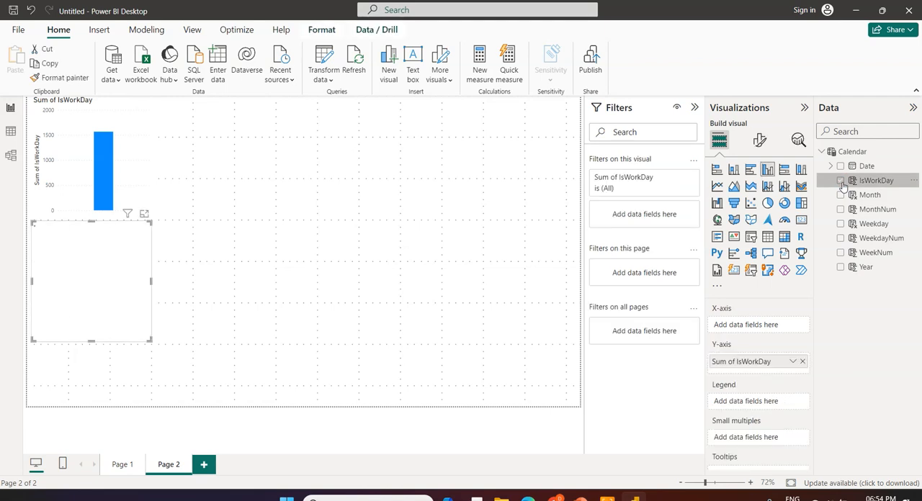
click(768, 204)
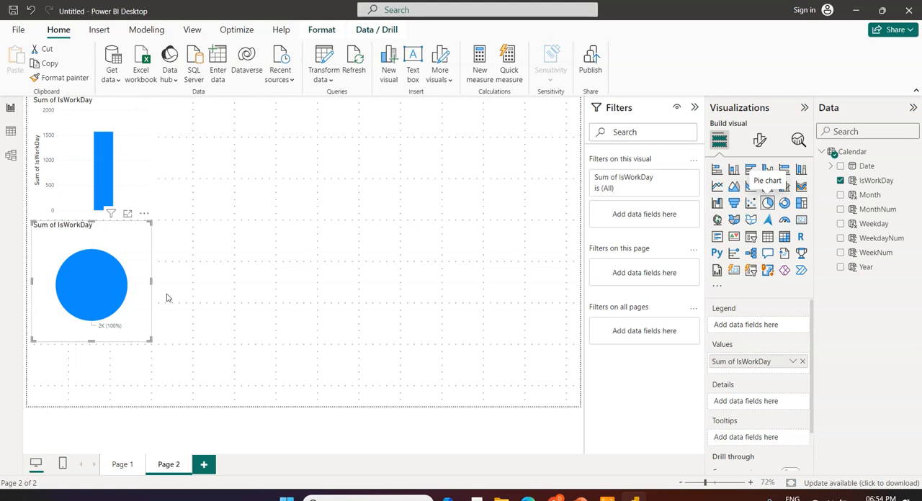
mouse_move(108, 280)
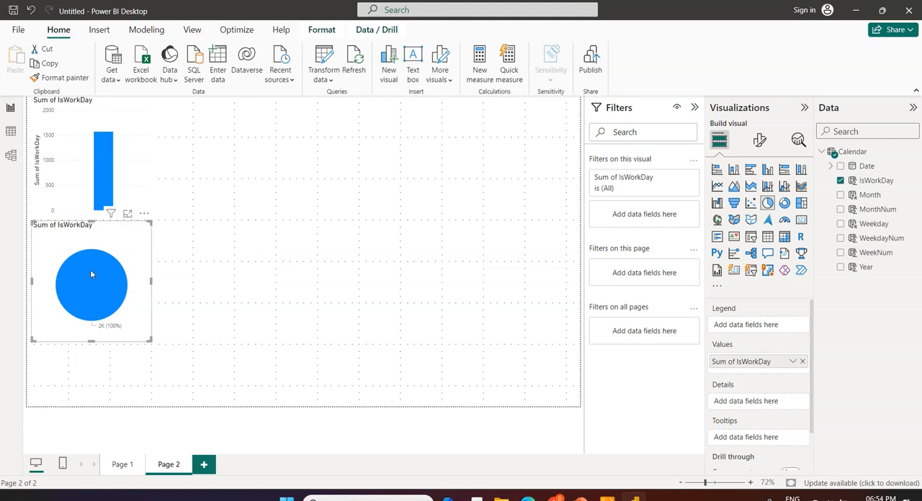
click(840, 268)
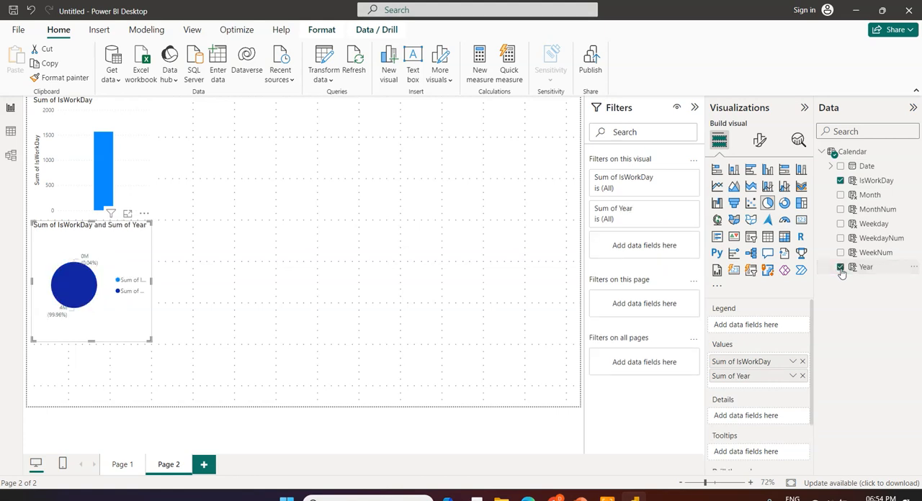
click(841, 181)
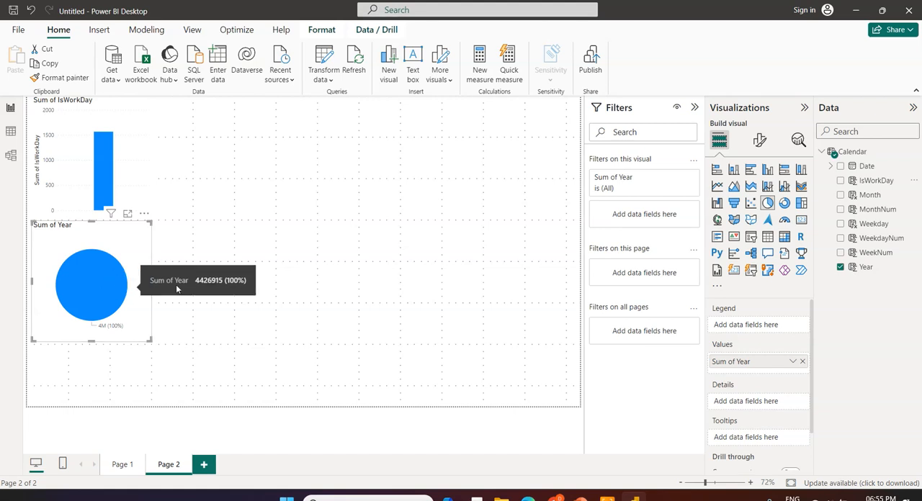
Set the default summarization of the Year column to Don't summarize
click(868, 268)
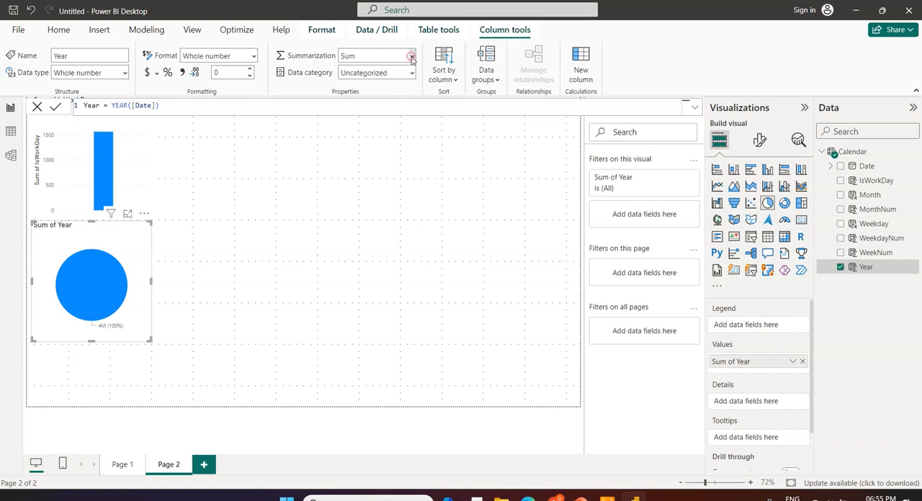
click(412, 57)
click(399, 72)
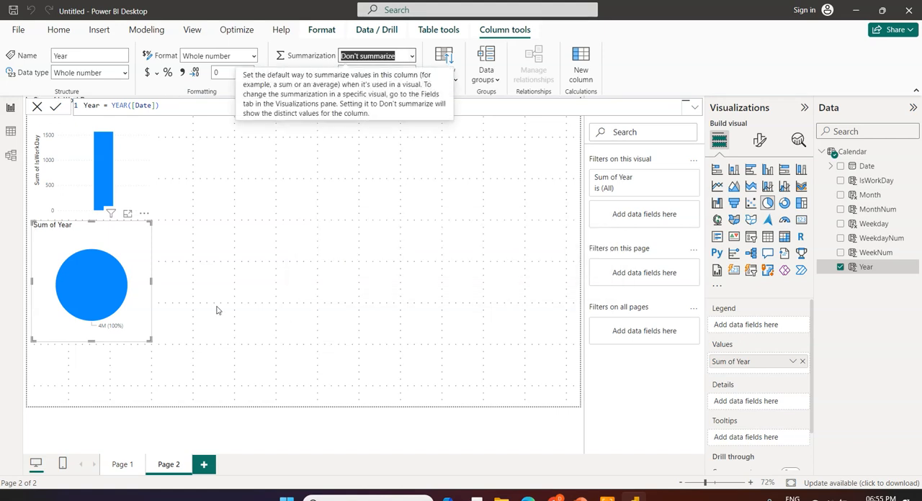
click(297, 291)
click(281, 271)
Delete the Sum of Year pie chart from Page 2
click(109, 283)
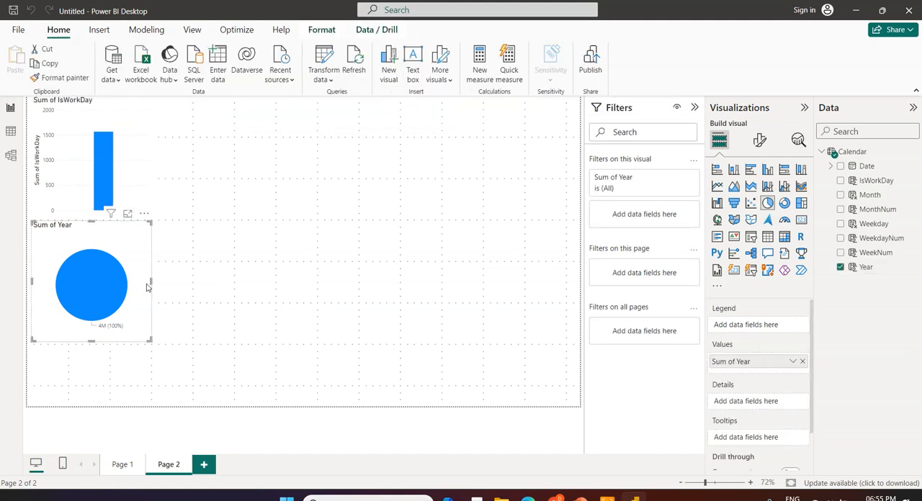
key(Delete)
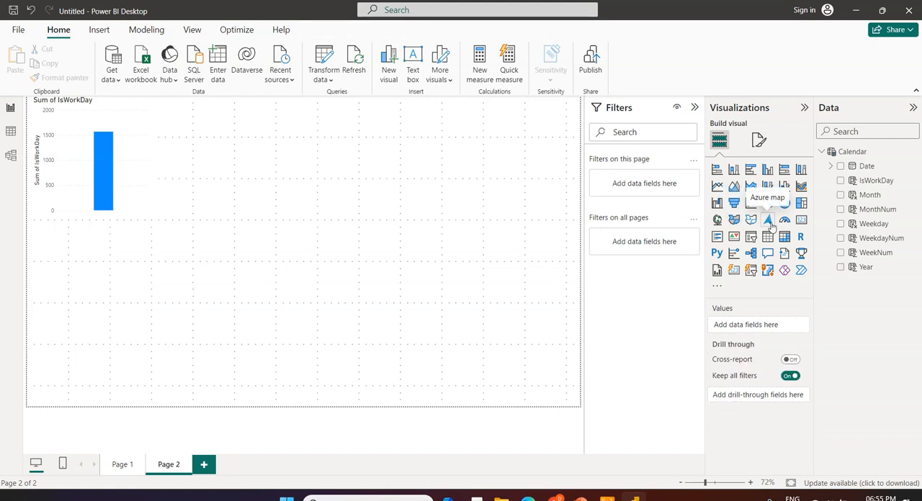
click(481, 286)
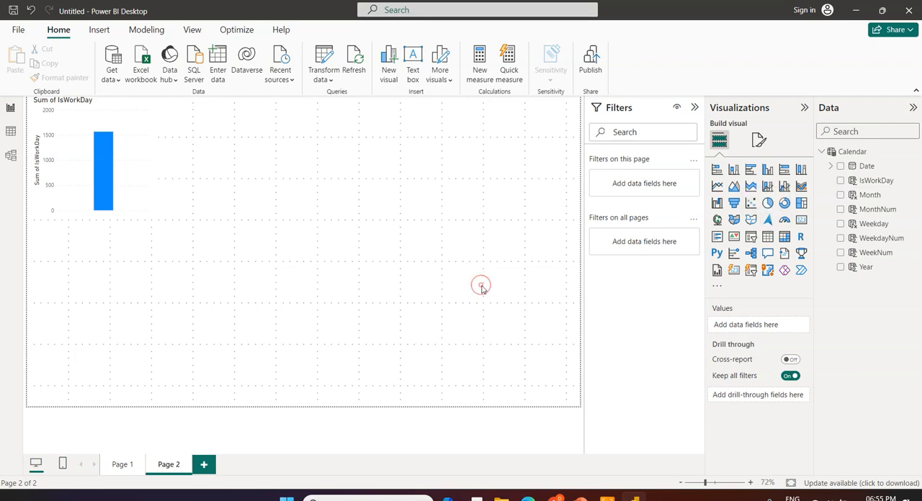